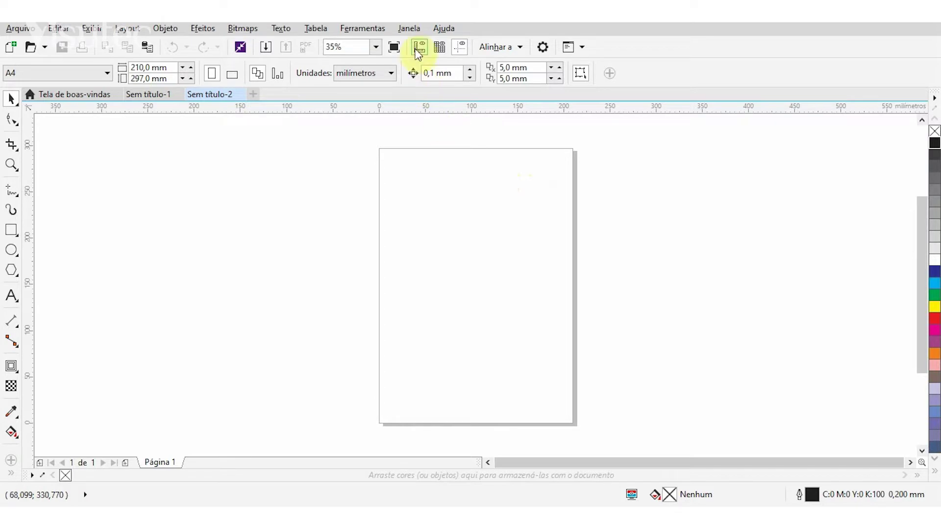
Show the Object Manager and rename the layer Camada 1 to Corte
left_click(410, 29)
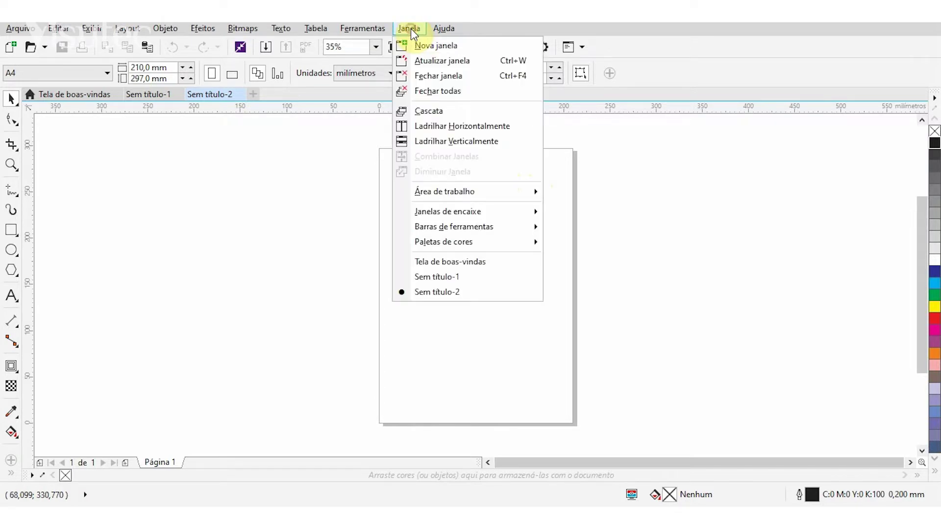
mouse_move(441, 212)
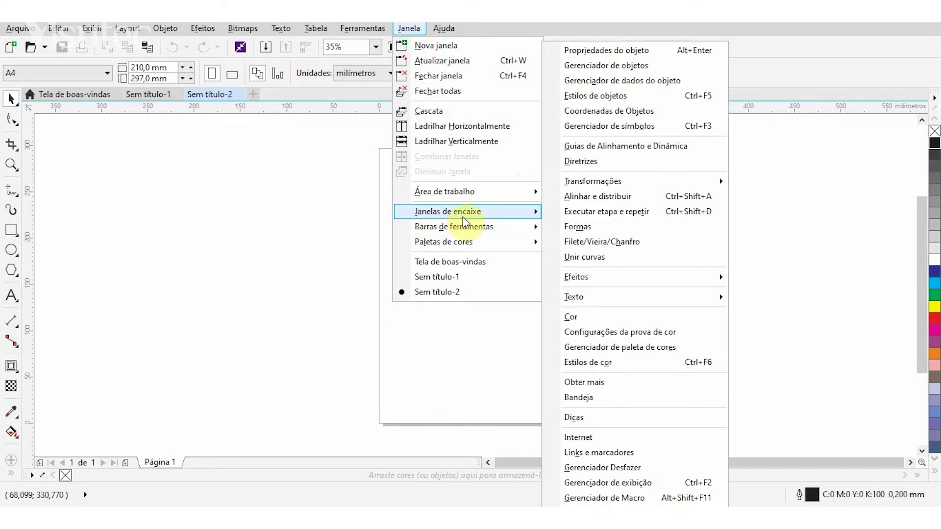
left_click(587, 66)
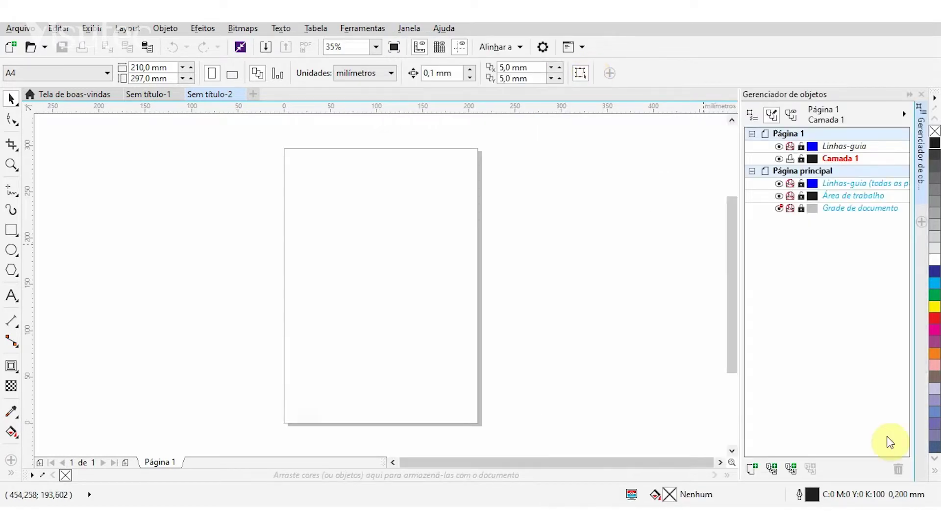
left_click(836, 159)
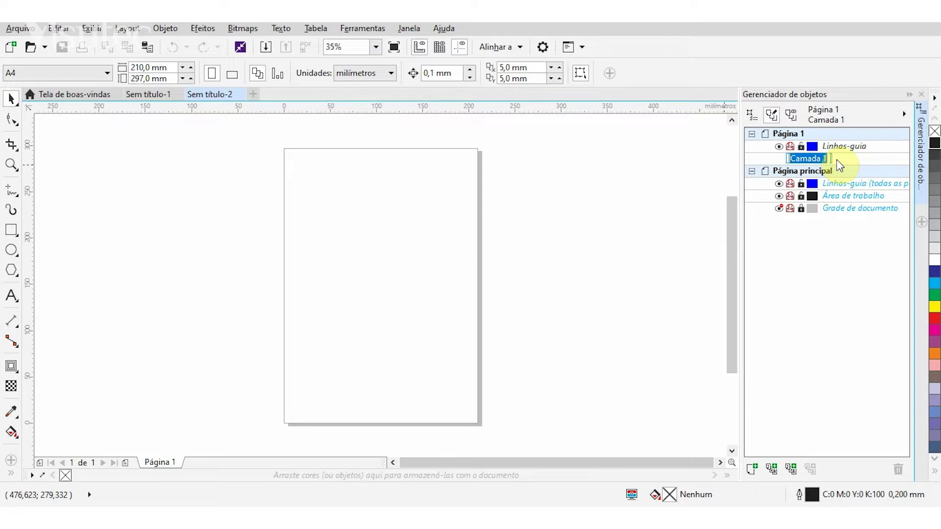
type("Corte")
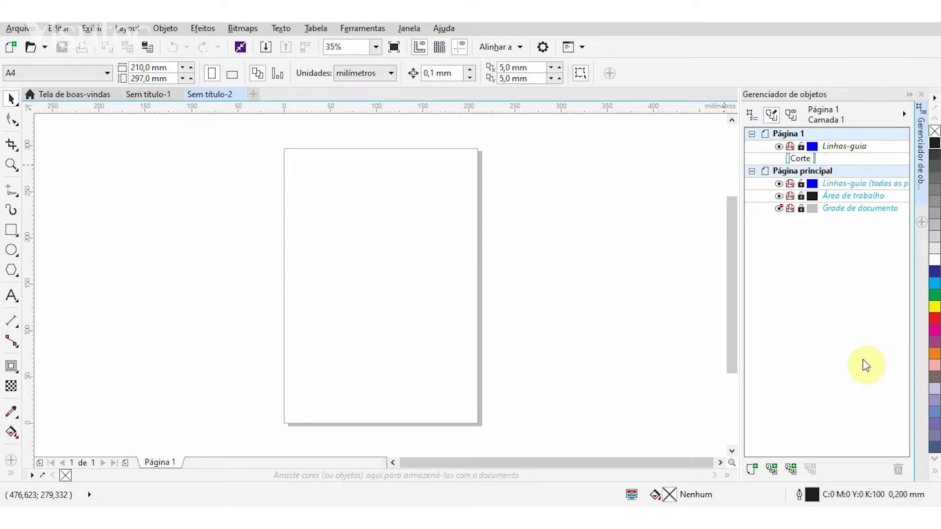
Add a layer named Gravação above Corte and make Corte the active layer again
left_click(751, 472)
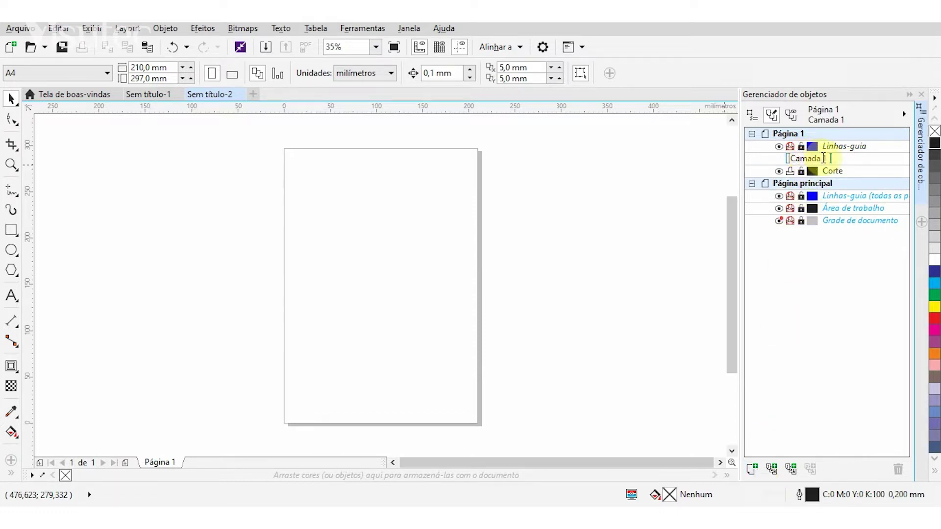
type("G")
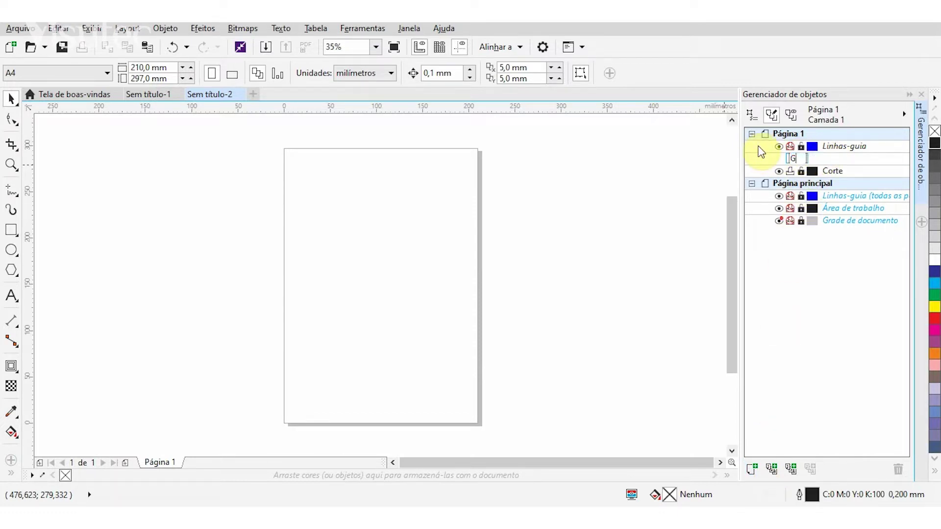
type("ravação")
left_click(653, 229)
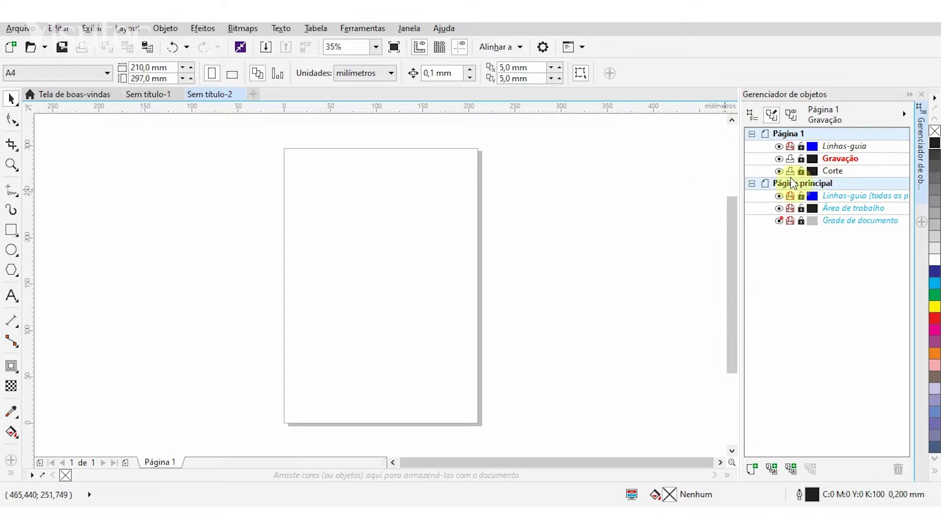
left_click(831, 172)
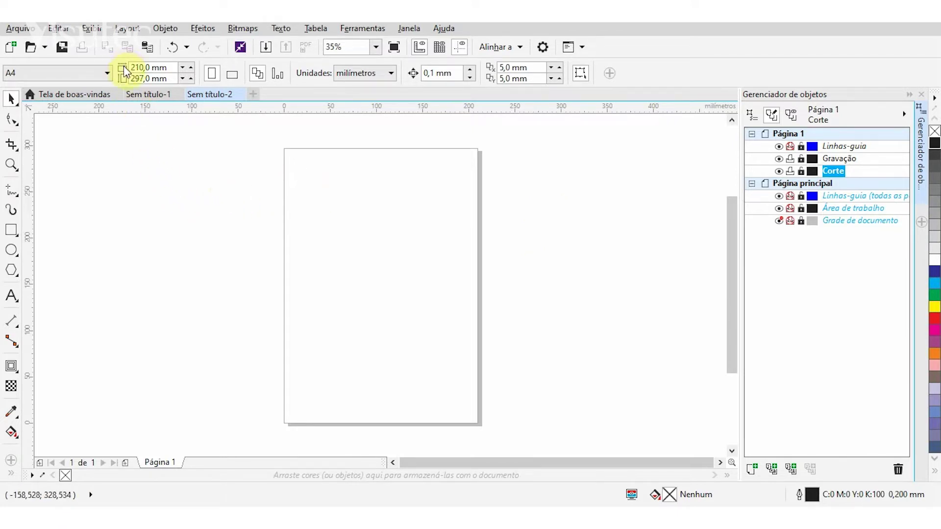
Set the page size to 600 mm wide by 400 mm high
left_click(166, 67)
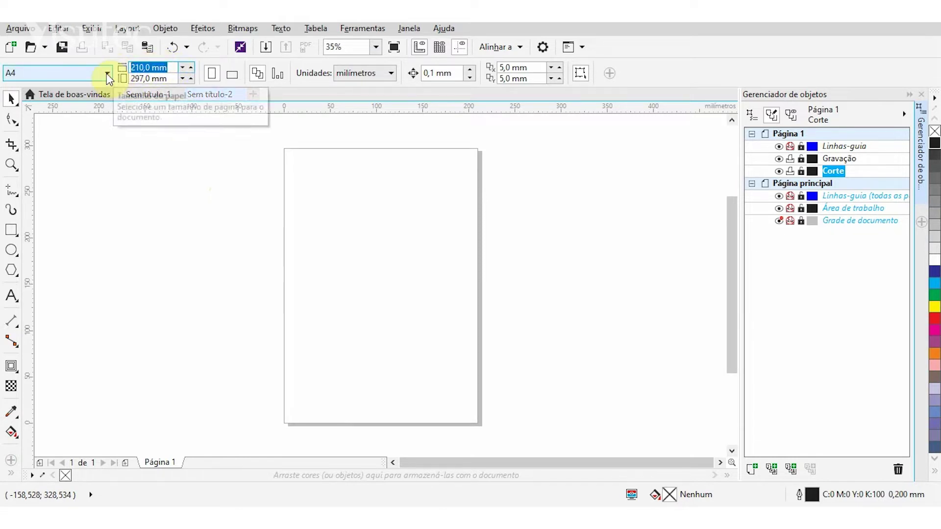
type("600")
key("Tab")
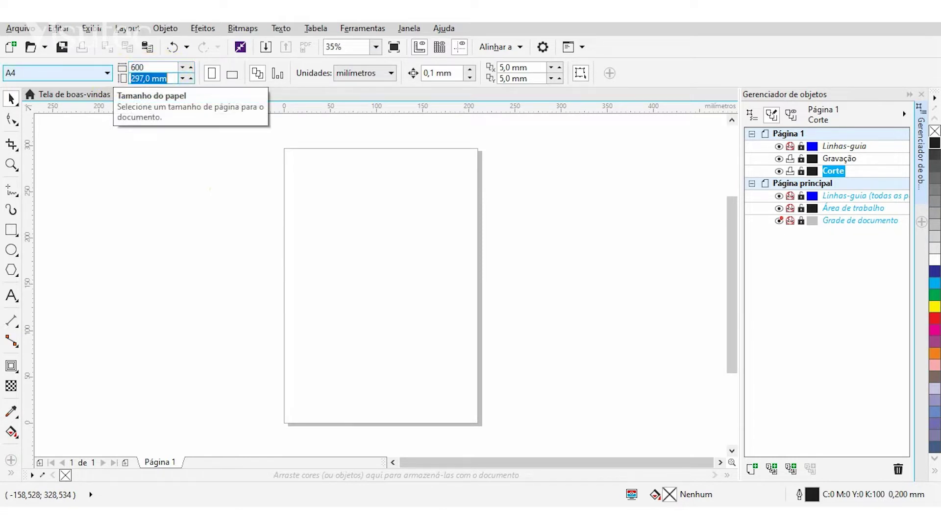
type("400")
key("Return")
scroll(266, 215, "down", 2)
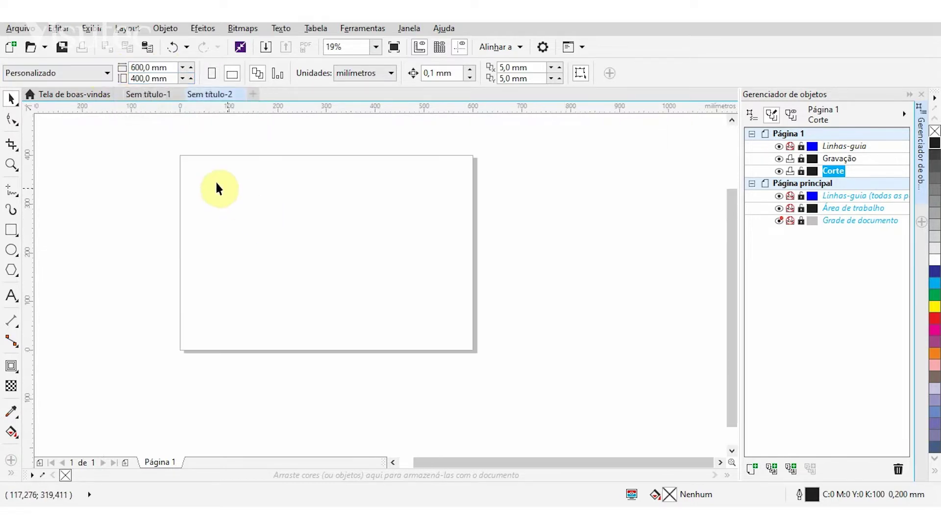
scroll(178, 156, "up", 2)
scroll(179, 157, "down", 2)
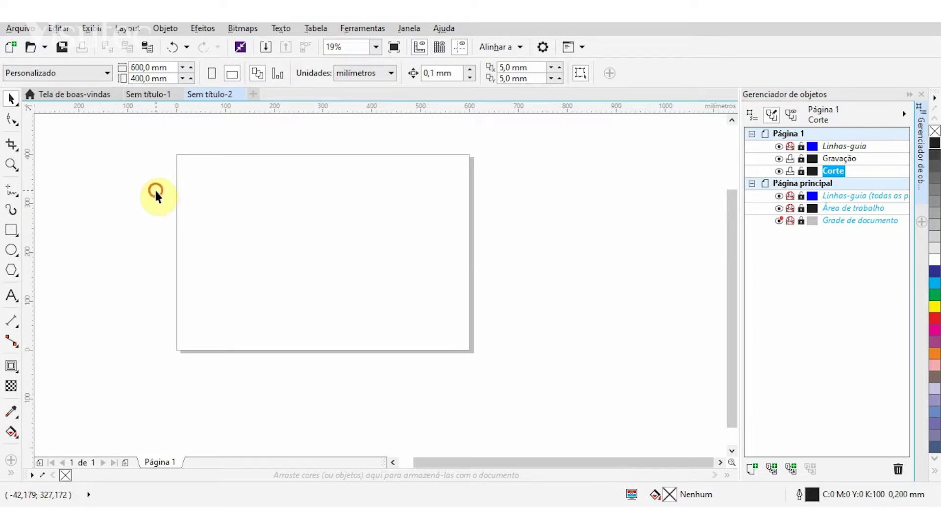
scroll(172, 194, "up", 2)
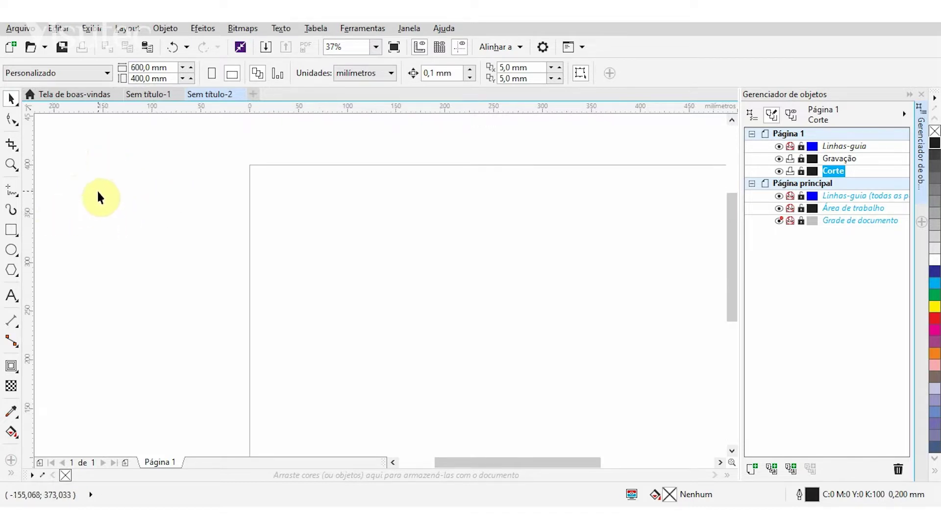
scroll(102, 166, "down", 2)
scroll(177, 161, "up", 2)
scroll(169, 164, "down", 2)
scroll(162, 198, "up", 2)
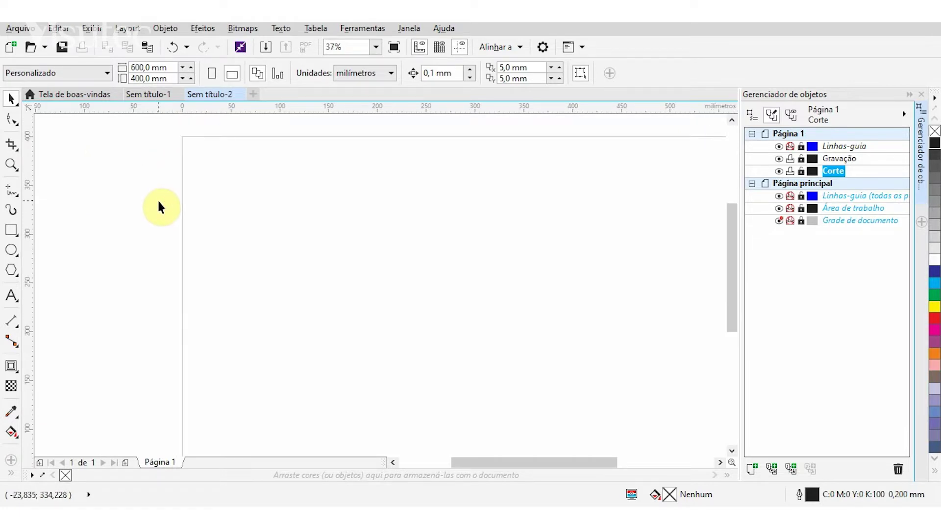
Draw a circle about 150 mm in diameter near the page's upper-left corner on the Corte layer and deselect it
scroll(119, 199, "right", 3)
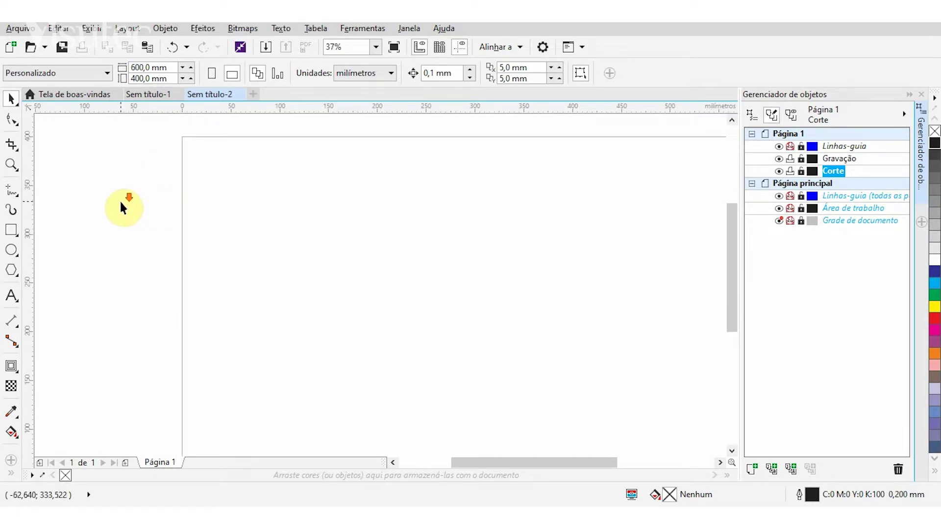
left_click(11, 249)
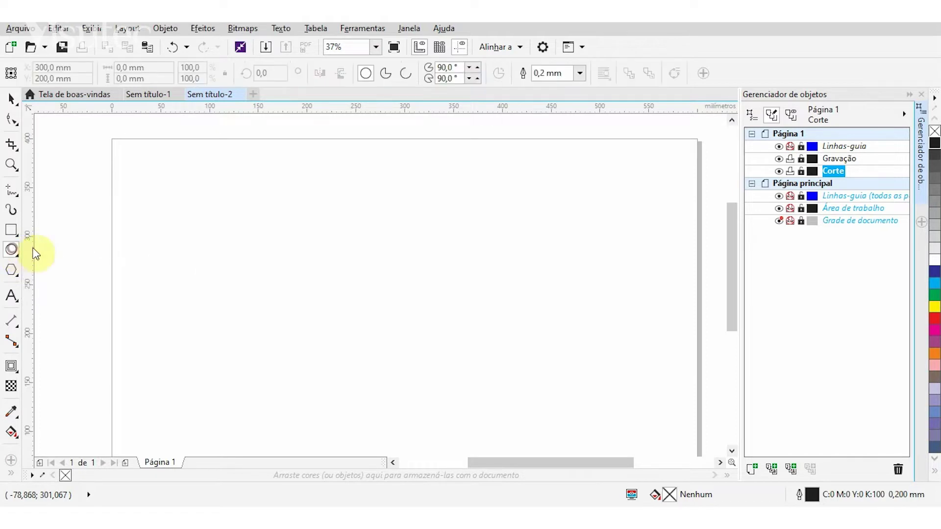
left_click_drag(170, 168, 319, 269)
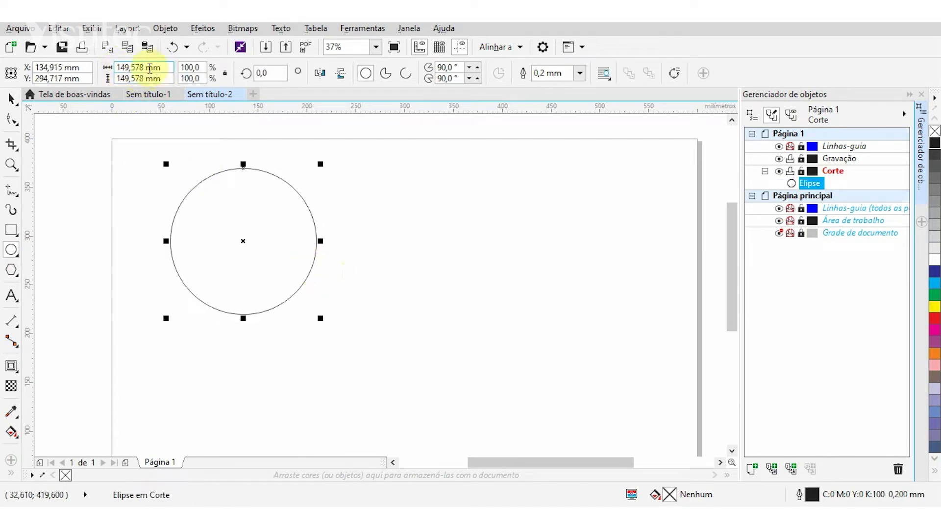
left_click(12, 99)
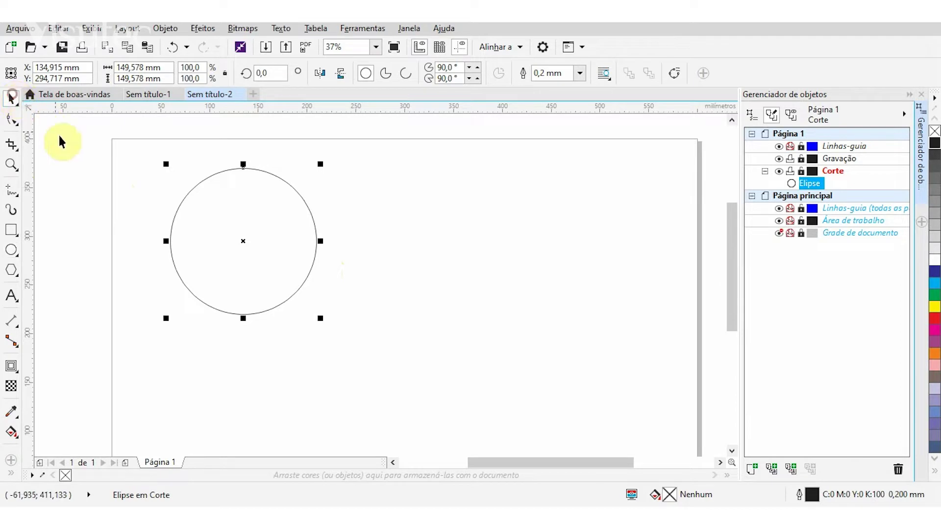
left_click(67, 147)
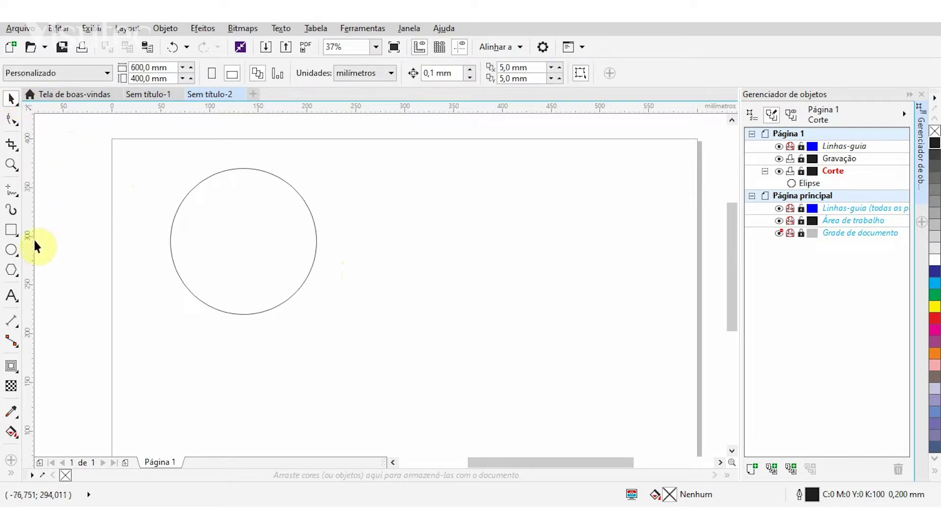
Draw a rectangle about 37 by 25 mm over the top of the circle, centred on the circle's topmost point
left_click(11, 230)
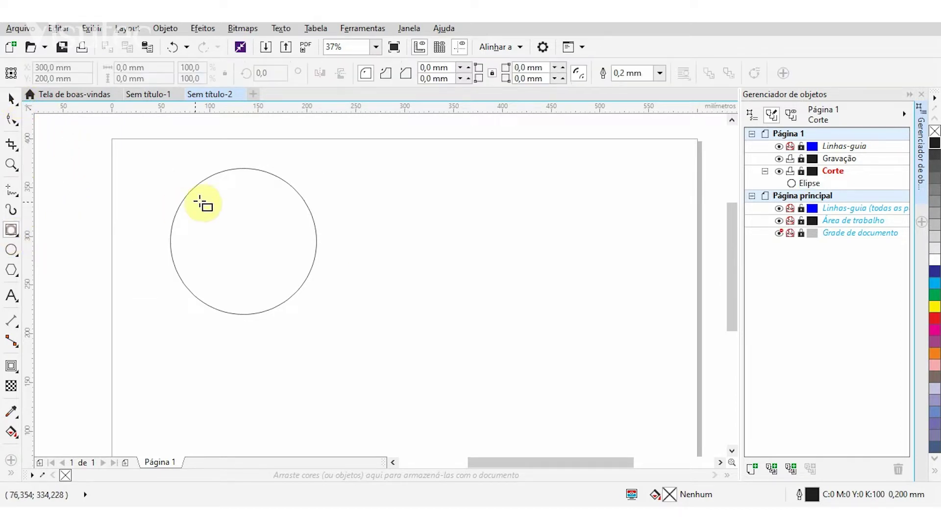
scroll(251, 161, "up", 2)
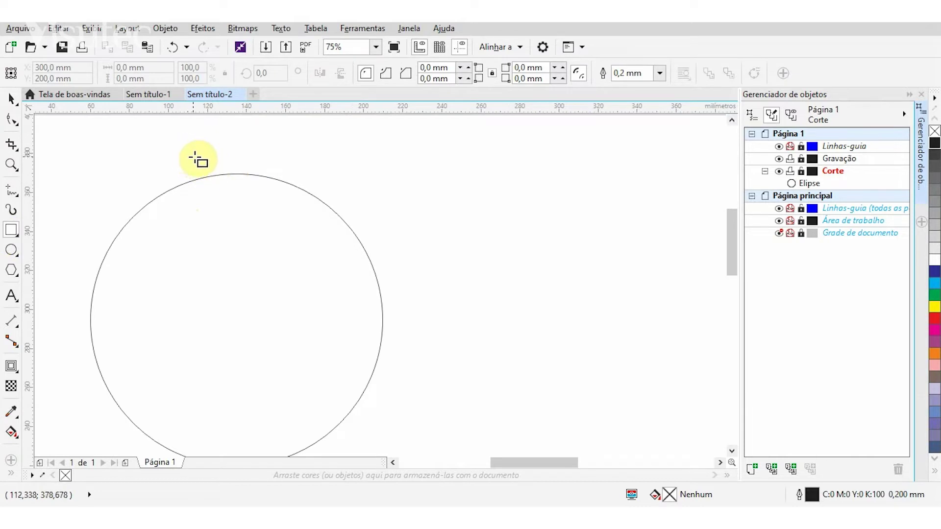
left_click_drag(191, 157, 265, 199)
key("space")
left_click_drag(228, 155, 227, 148)
mouse_move(227, 168)
left_mouse_down()
mouse_move(403, 165)
mouse_move(315, 148)
mouse_move(250, 157)
mouse_move(237, 173)
left_mouse_up()
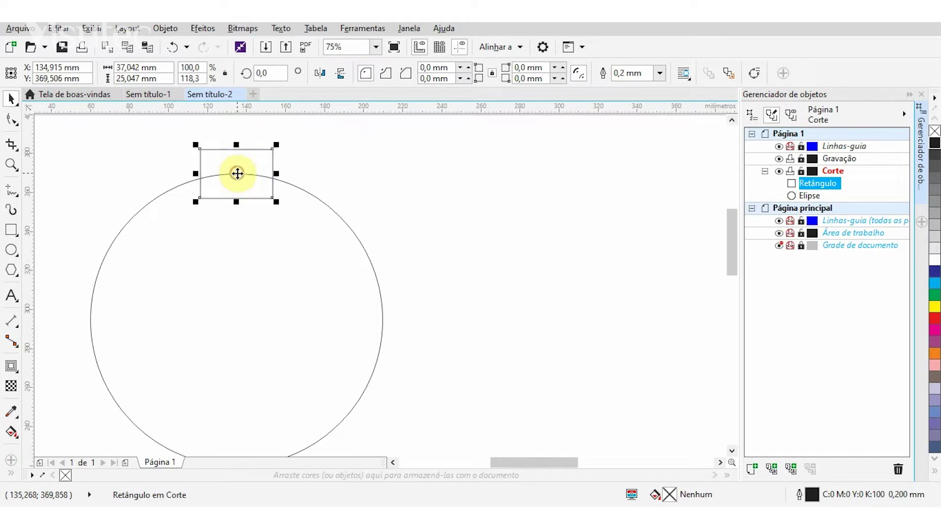
Round all four corners of the rectangle to a radius of about 5.1 mm
left_click(12, 120)
scroll(209, 157, "up", 5)
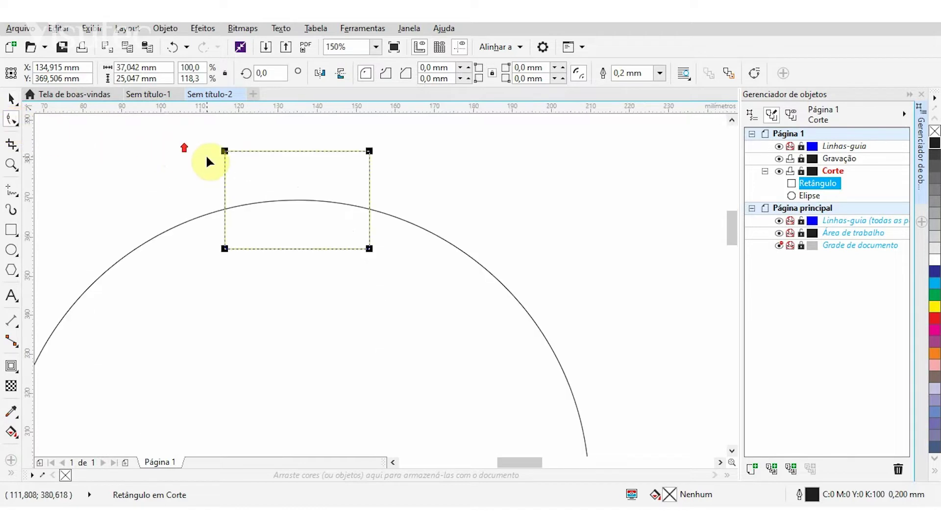
left_click_drag(237, 146, 238, 186)
left_click(12, 99)
left_click(126, 174)
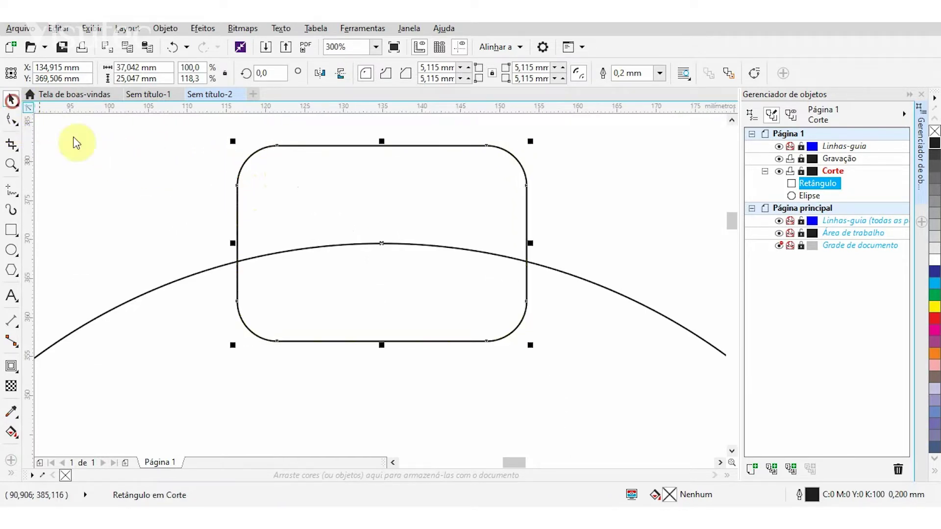
left_click(324, 196)
scroll(196, 198, "down", 5)
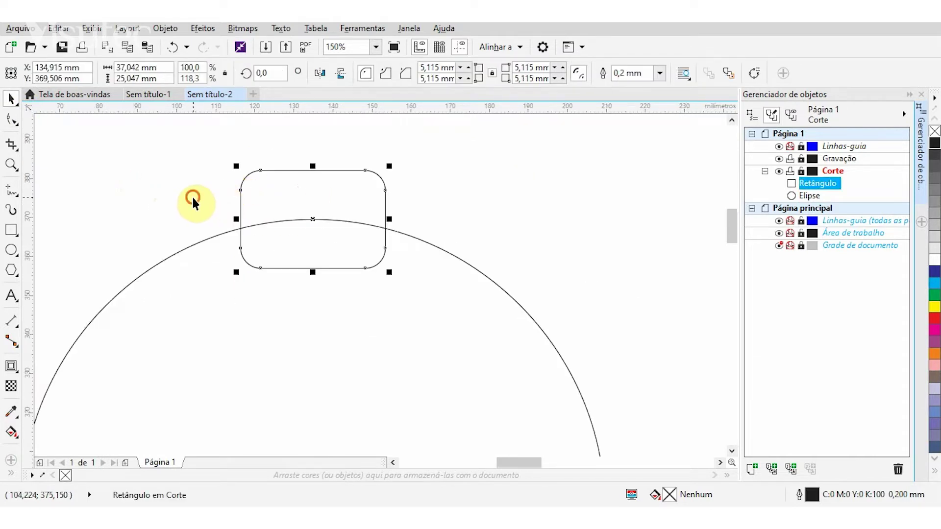
Scale the rounded rectangle down proportionally about its centre to about 25 by 17 mm
left_click(321, 186)
left_click(306, 194)
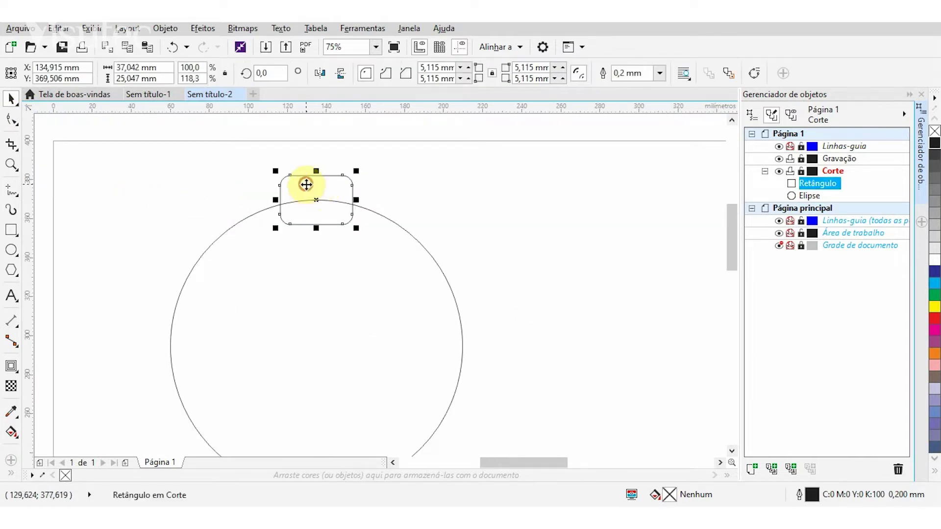
left_click_drag(274, 170, 280, 181)
scroll(282, 177, "up", 2)
scroll(247, 178, "down", 2)
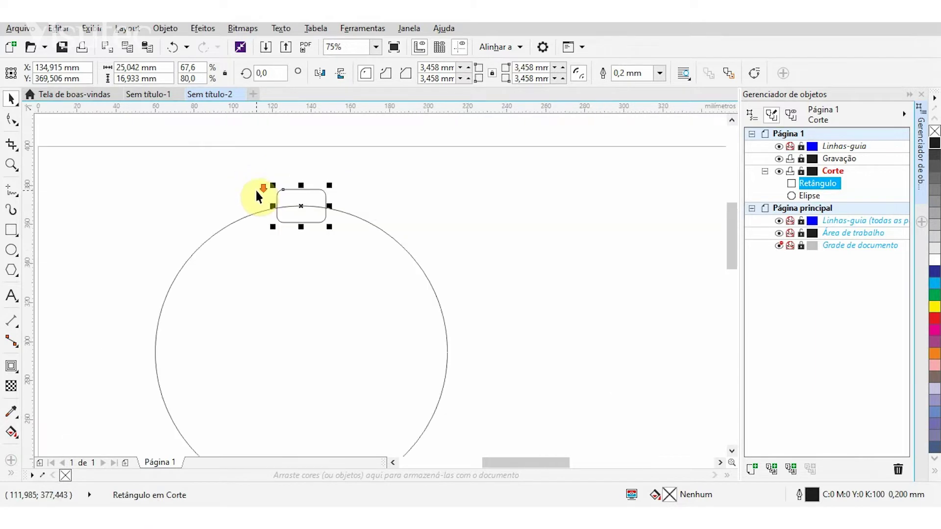
Weld the rounded rectangle and the large circle into a single outline and deselect it
scroll(254, 216, "down", 2)
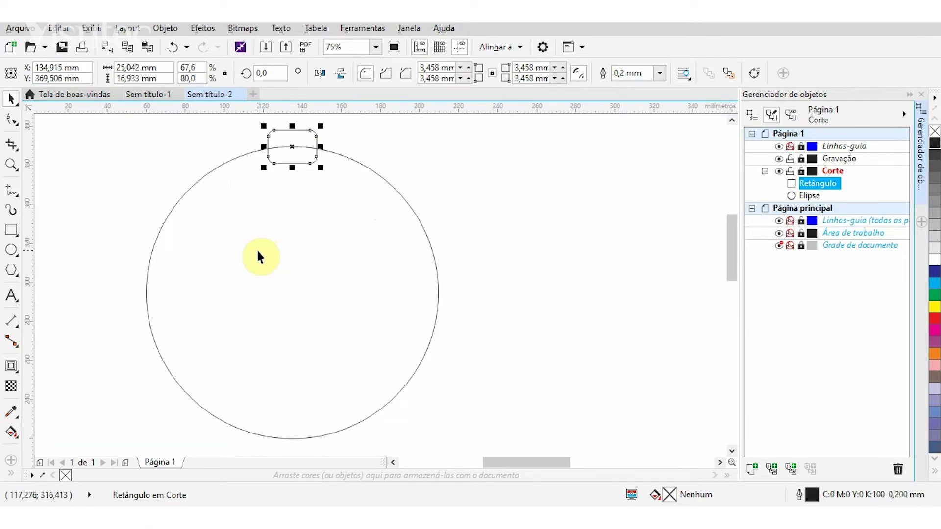
key("ctrl+a")
left_click(390, 73)
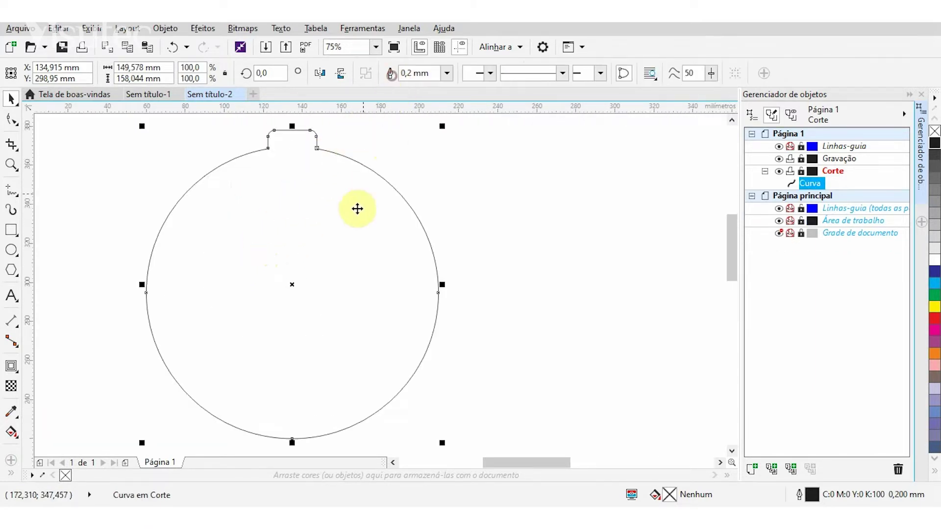
scroll(357, 208, "down", 2)
scroll(309, 190, "up", 2)
scroll(298, 157, "up", 2)
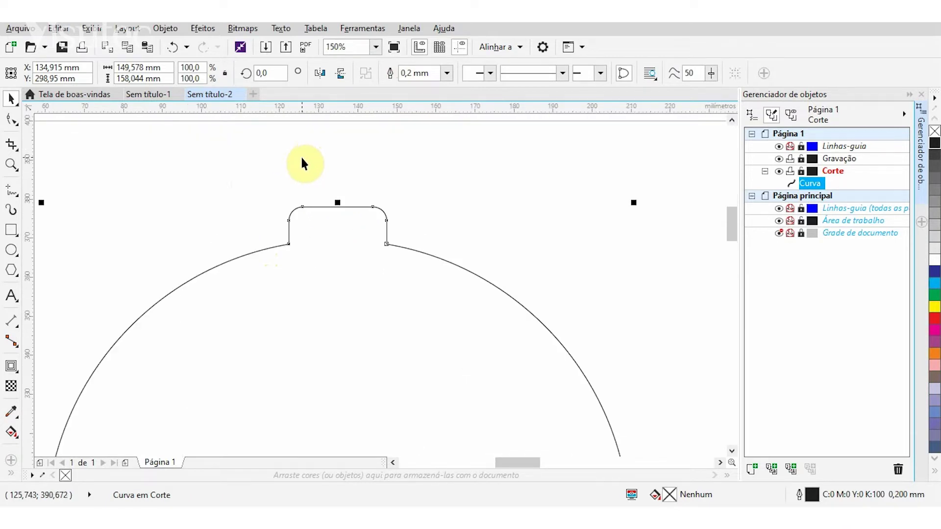
scroll(301, 155, "down", 2)
scroll(283, 153, "up", 2)
left_click(278, 156)
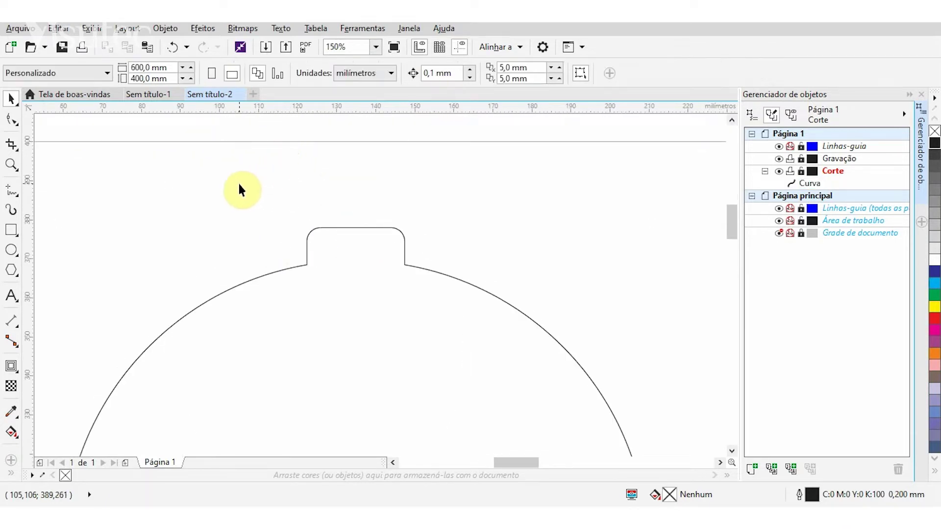
Draw a circle about 24.5 mm in diameter above the outline, overlapping the top of the rounded tab
left_click(11, 251)
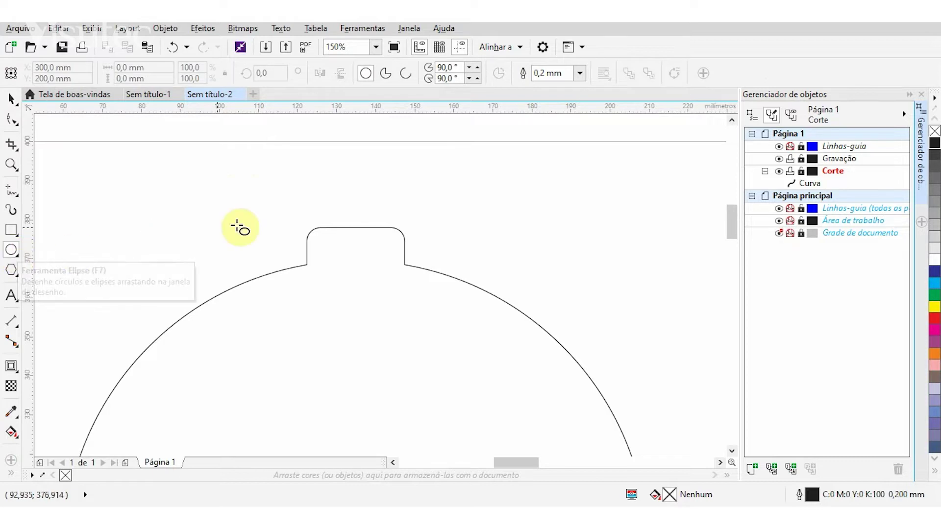
left_click_drag(314, 164, 387, 250)
left_click_drag(306, 158, 296, 151)
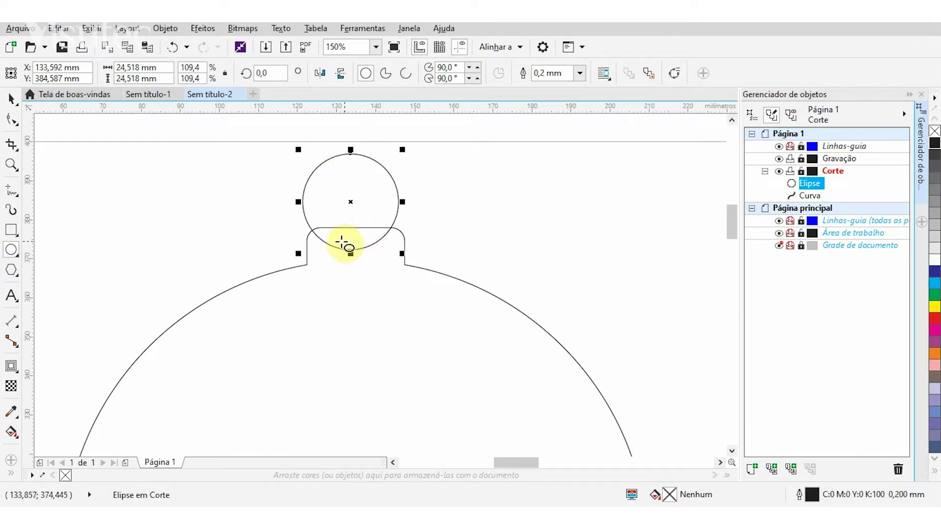
left_click(11, 98)
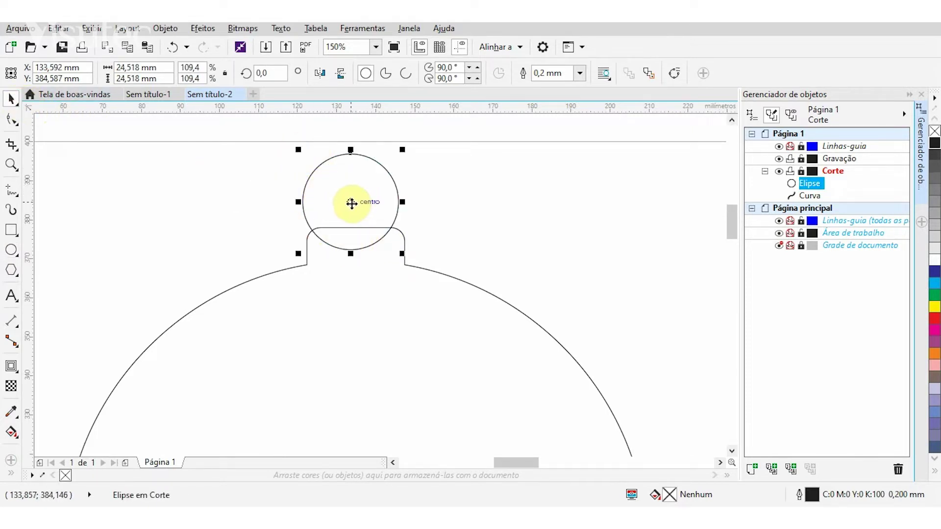
Reposition the 24.5 mm circle so it is centred over the rounded tab and overlaps its upper edge
left_click_drag(348, 200, 196, 175)
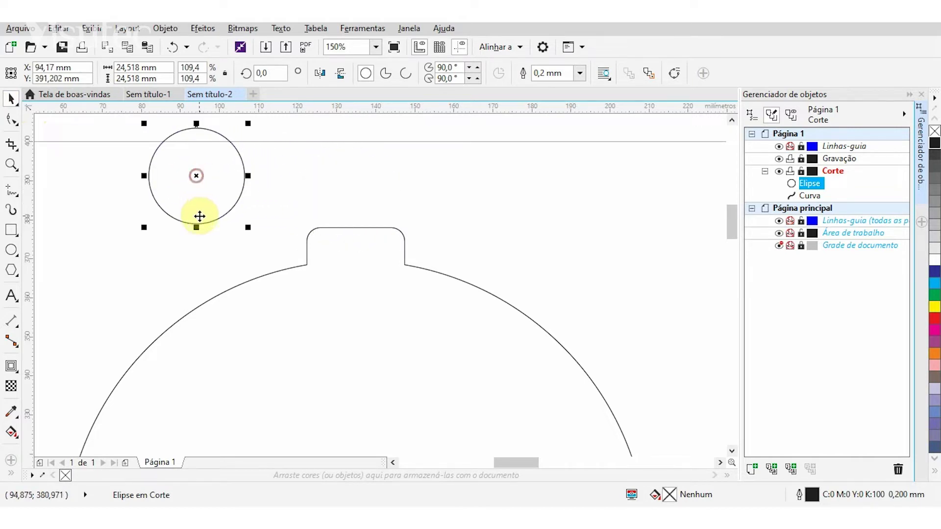
left_click_drag(195, 224, 361, 239)
left_click_drag(355, 180, 361, 195)
left_click(210, 194)
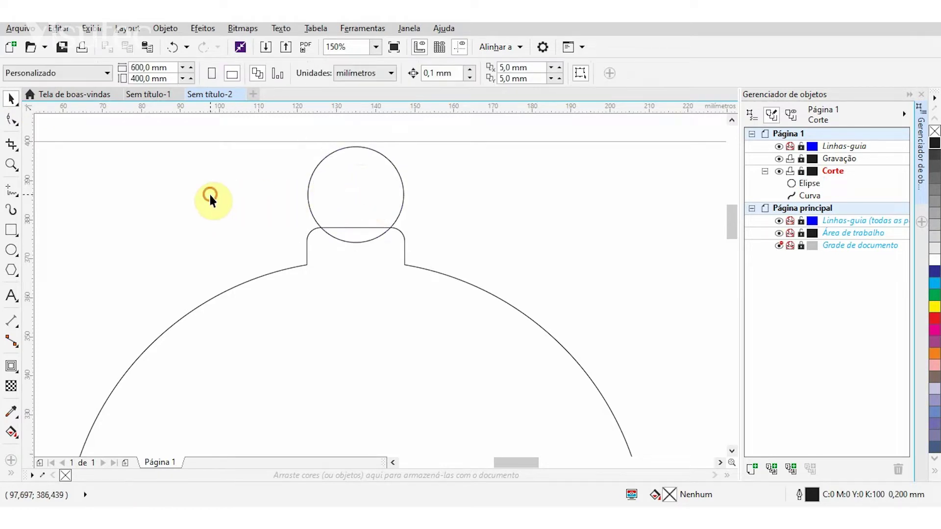
Create a smaller concentric copy of the circle, scaled about its centre to about 13 mm in diameter, and deselect it
left_click(344, 190)
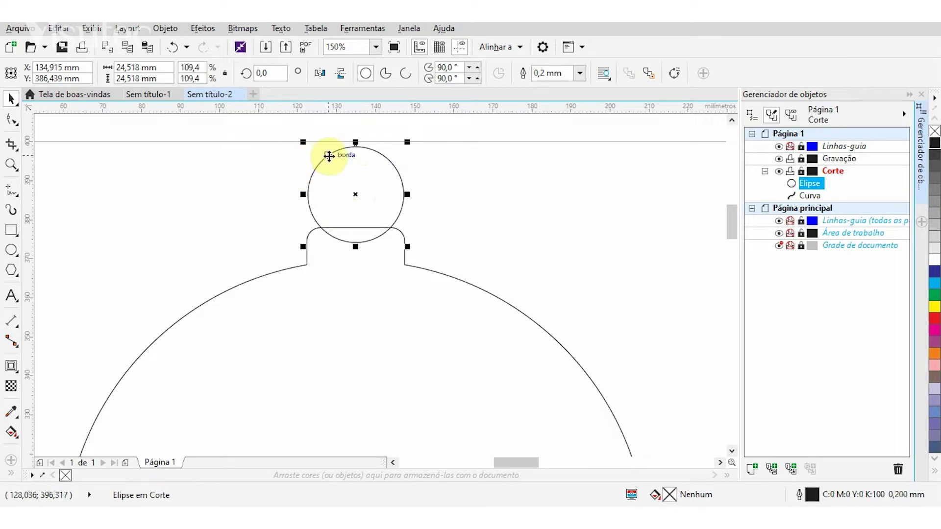
left_click_drag(304, 143, 321, 155)
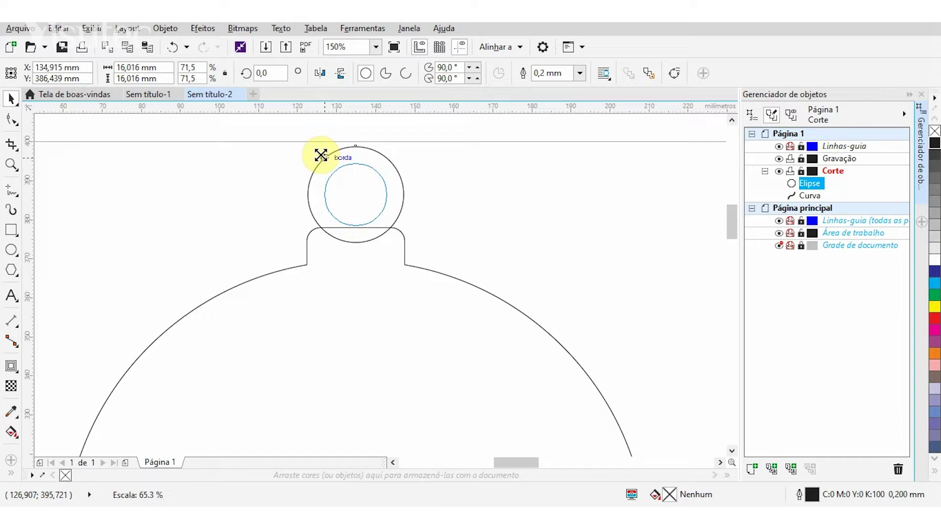
left_click_drag(320, 154, 322, 156)
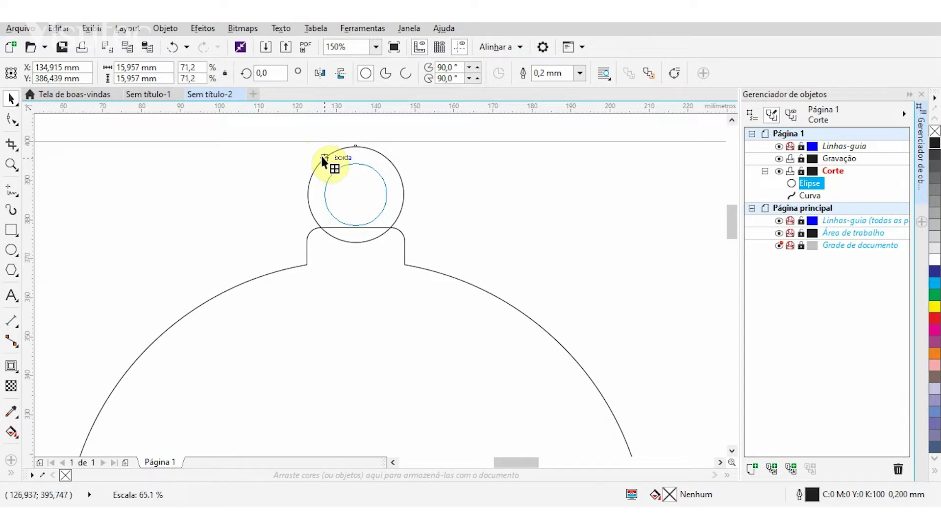
left_click_drag(324, 161, 322, 160)
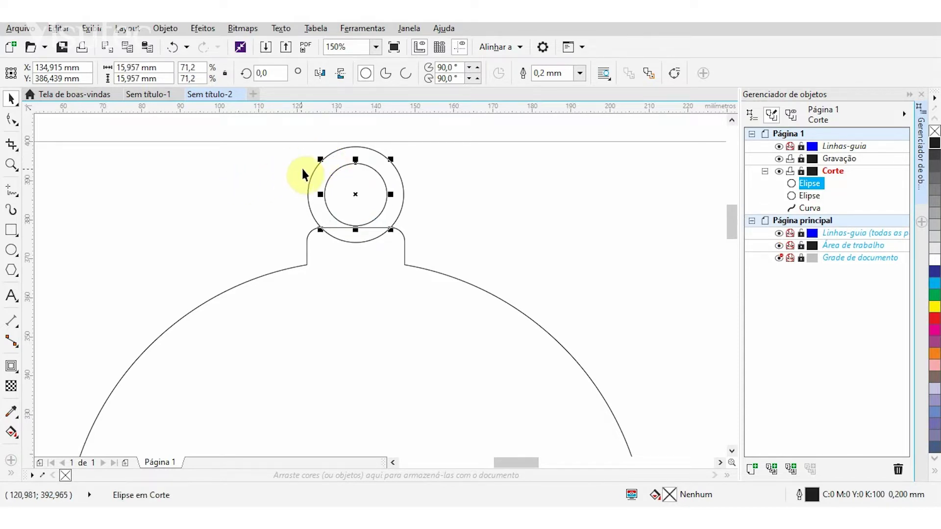
left_click_drag(318, 157, 328, 166)
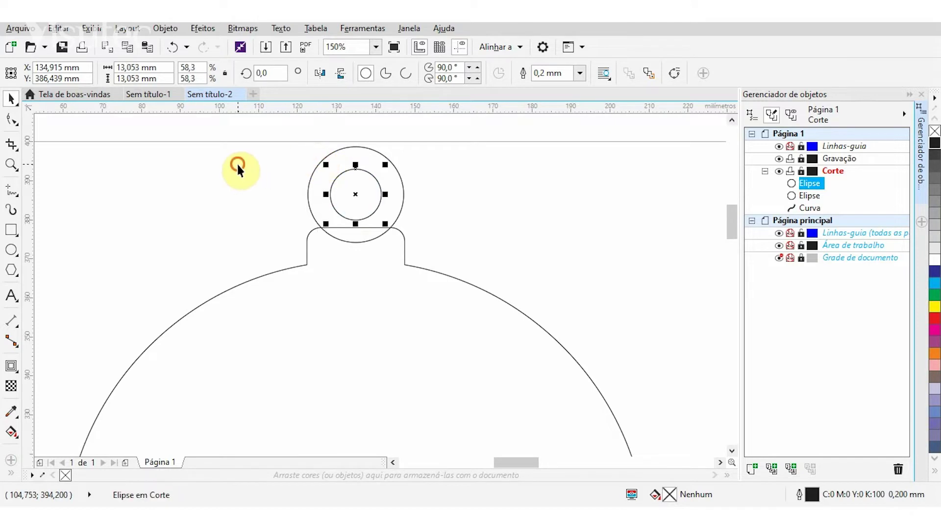
left_click(236, 162)
Weld the outer circle to the tabbed ornament outline, leaving the inner circle separate
scroll(233, 162, "down", 1)
scroll(267, 181, "up", 2)
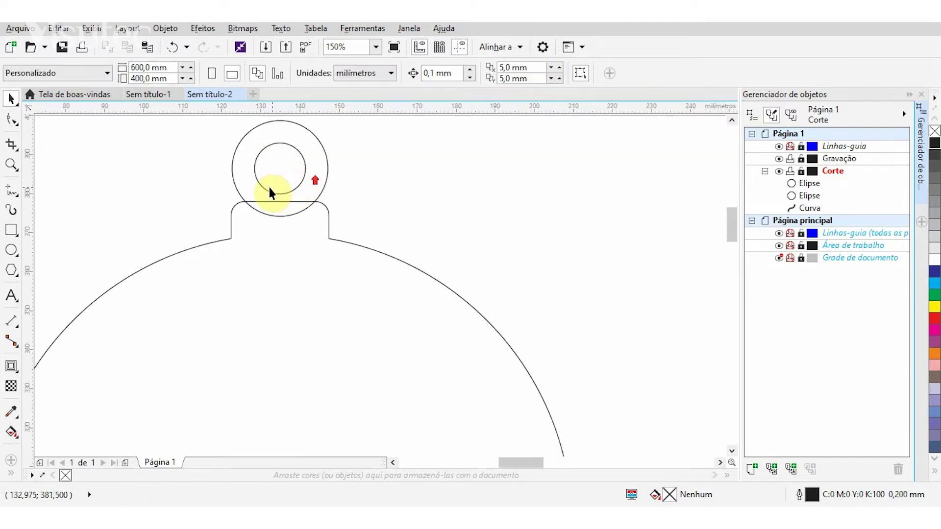
left_click(248, 165)
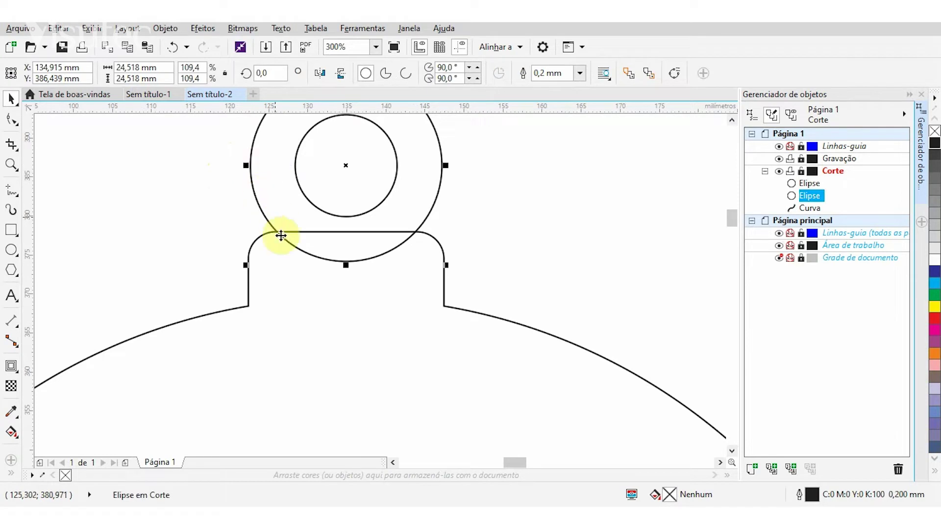
left_click(276, 318, "shift")
left_click(393, 75)
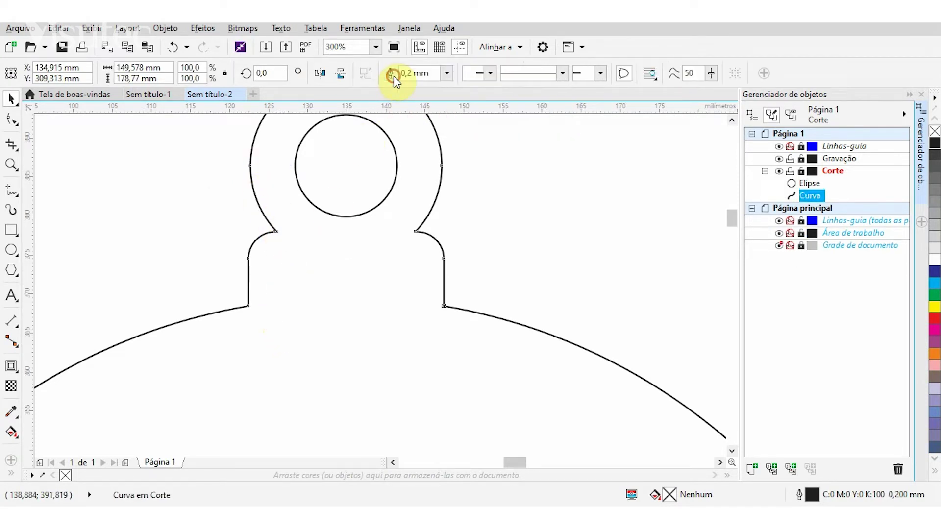
left_click(310, 167)
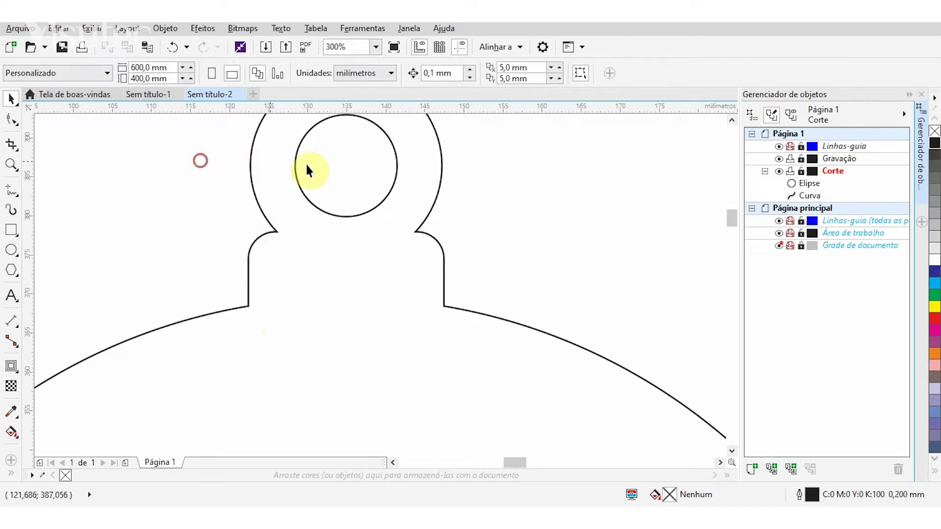
Combine the inner circle with the ornament outline into a single curve so it forms the ring's hole
left_click(345, 169)
left_click(305, 282, "shift")
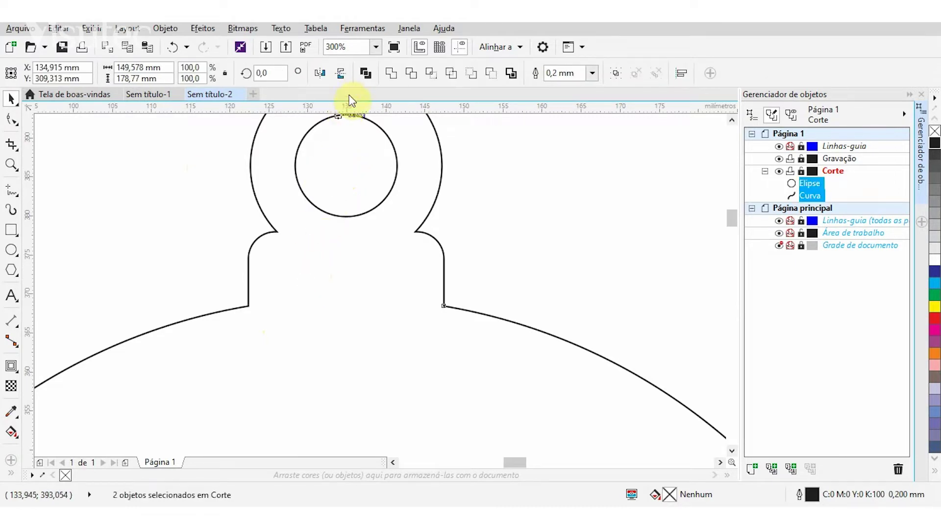
left_click(366, 74)
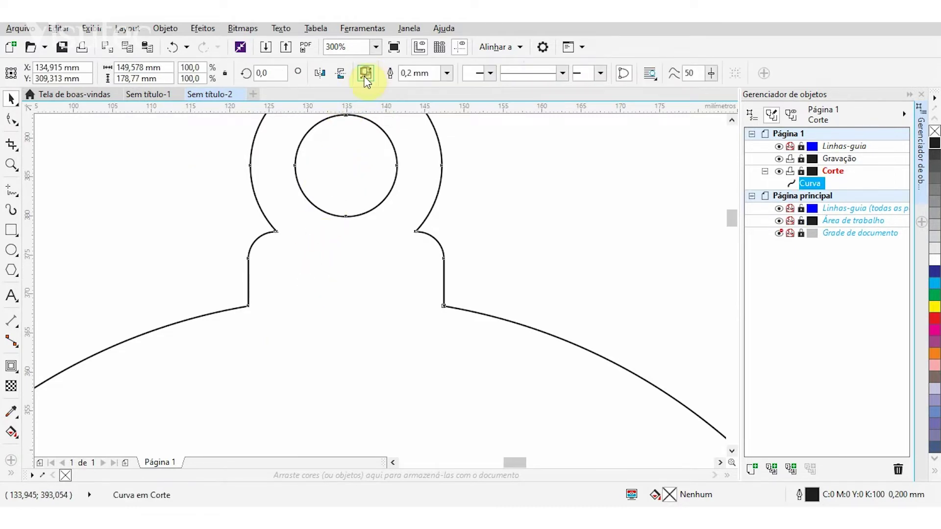
scroll(373, 142, "down", 2)
scroll(382, 158, "down", 1)
left_click(267, 171)
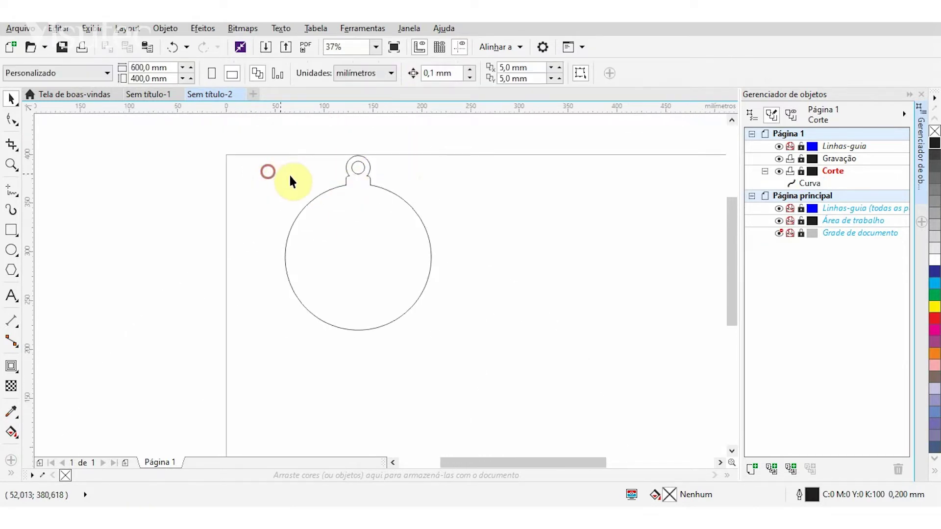
Rotate the ornament counter-clockwise by about 43° so its ring points diagonally up and to the left, and deselect it
left_click(342, 226)
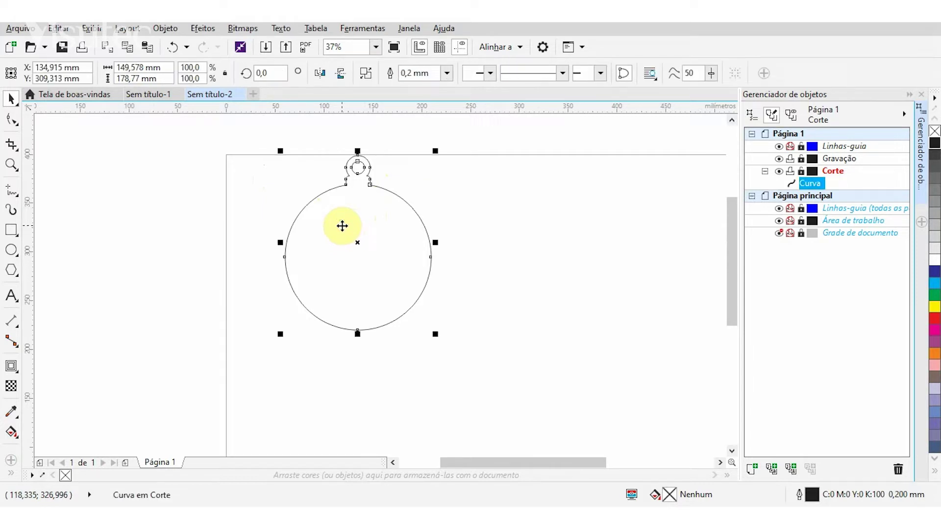
left_click(342, 226)
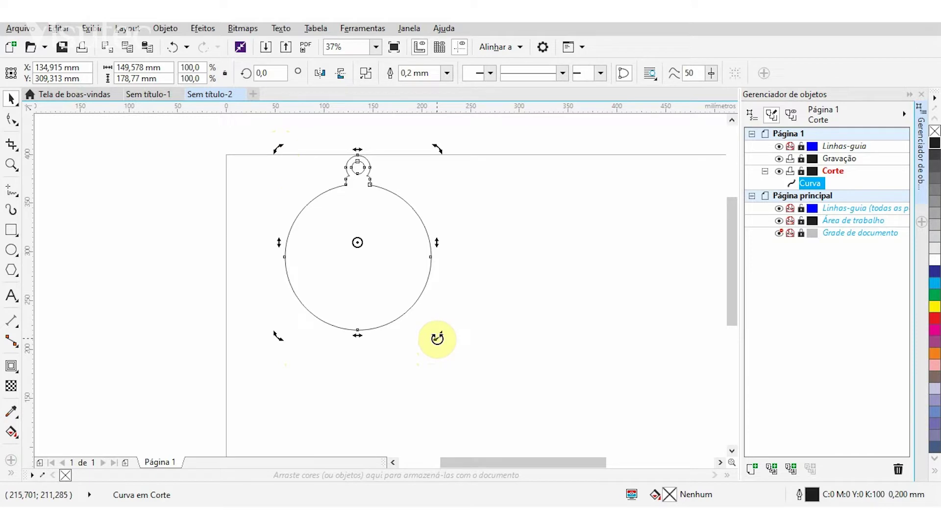
left_click_drag(437, 338, 503, 273)
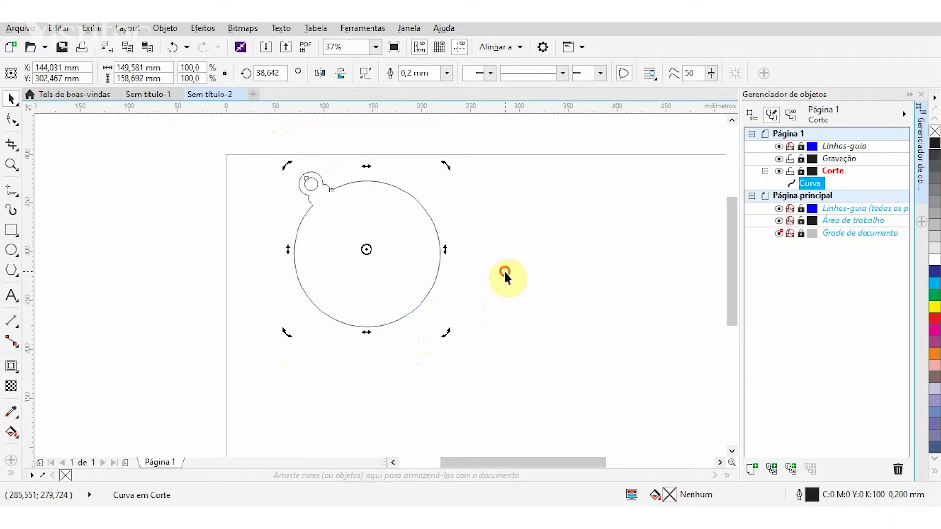
left_click(218, 259)
left_click(368, 262)
left_click(384, 279)
left_click(214, 271)
Draw a rectangle about 77 by 27.5 mm overlapping the lower edge of the ornament's round body
scroll(343, 282, "up", 2)
scroll(344, 259, "down", 2)
scroll(353, 202, "up", 2)
scroll(338, 212, "down", 2)
scroll(346, 318, "up", 2)
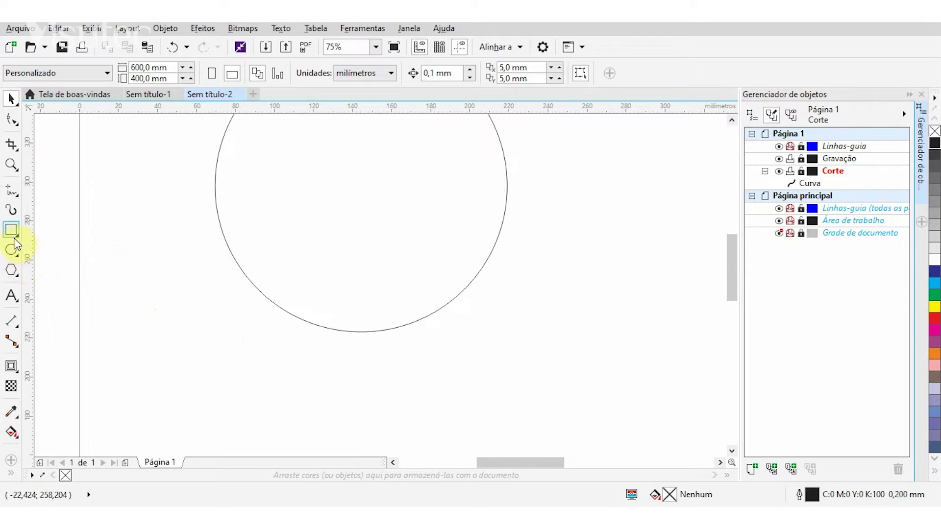
left_click(11, 230)
scroll(225, 285, "down", 2)
scroll(272, 255, "up", 2)
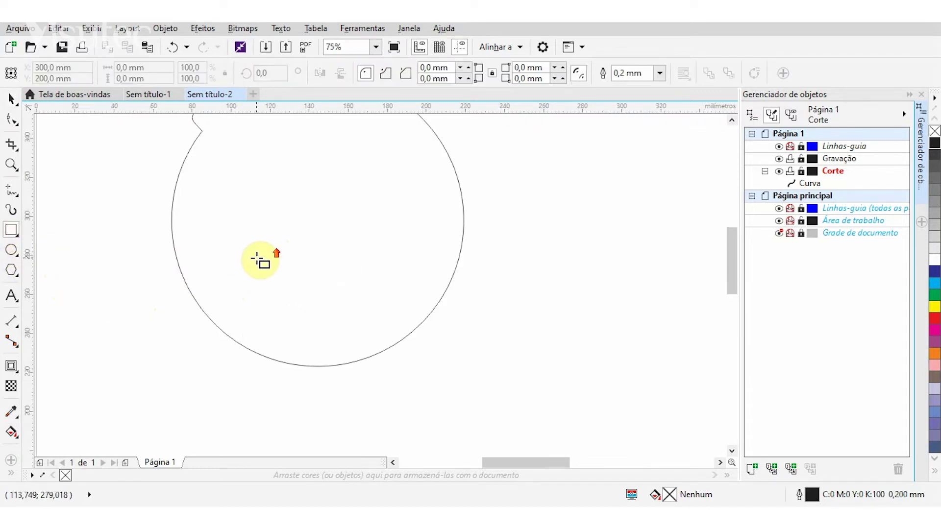
left_click_drag(252, 334, 402, 387)
left_click(11, 100)
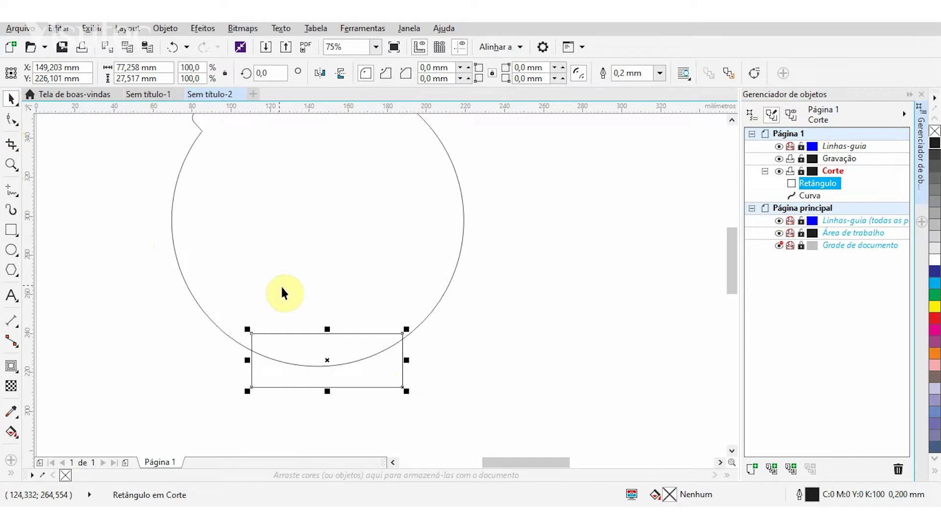
Centre the rectangle horizontally with the ornament outline and deselect both
key("ctrl+a")
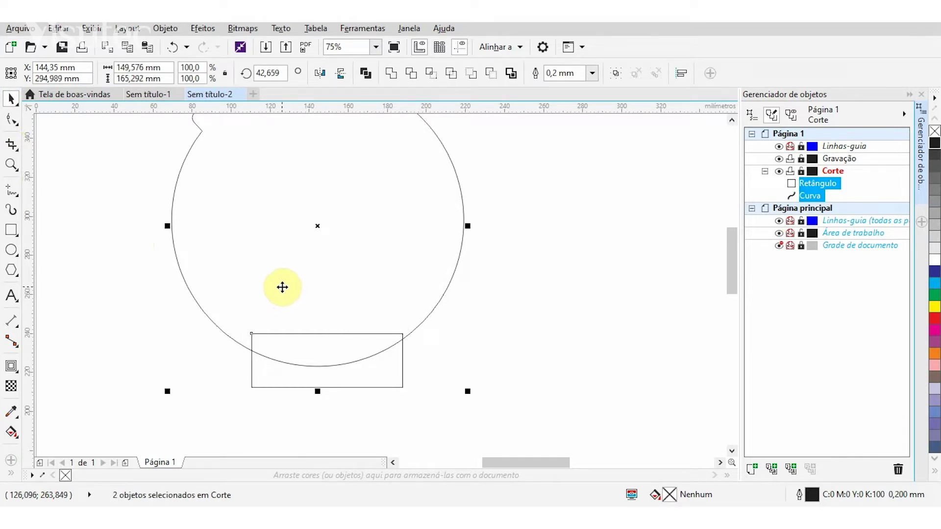
left_click(191, 307)
scroll(269, 318, "down", 3)
scroll(228, 305, "up", 3)
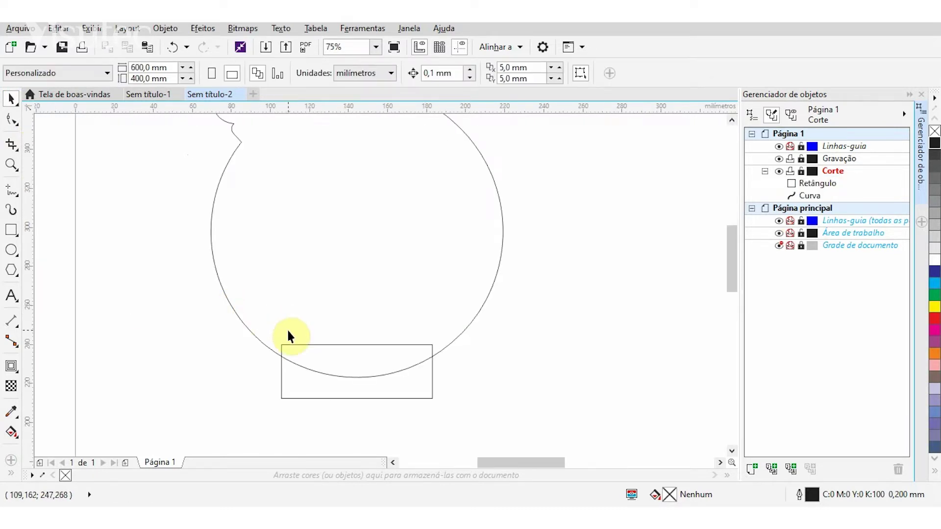
Make a centred copy of the rectangle about 71 mm wide and flatten it into a strip about 3.2 mm high below the original's lower edge
left_click(330, 395)
scroll(330, 389, "up", 2)
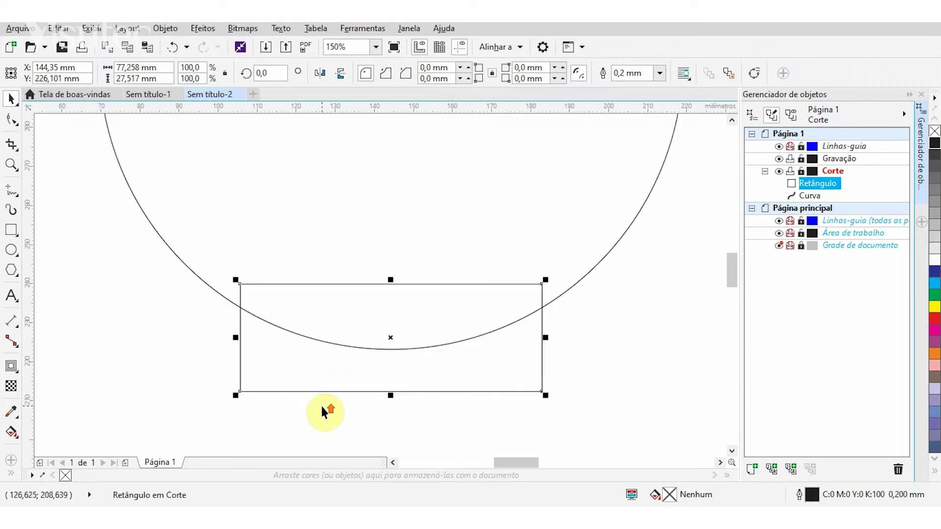
left_click_drag(235, 338, 247, 345)
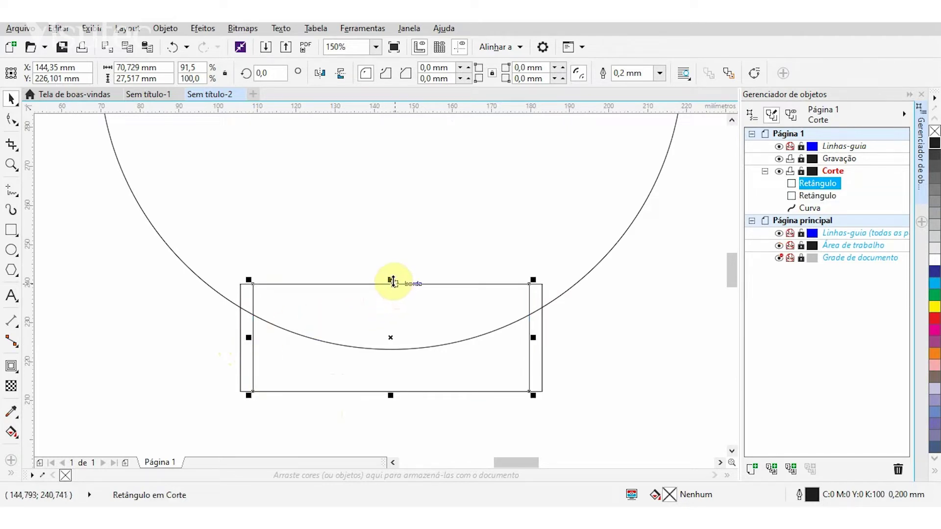
left_click_drag(392, 282, 371, 400)
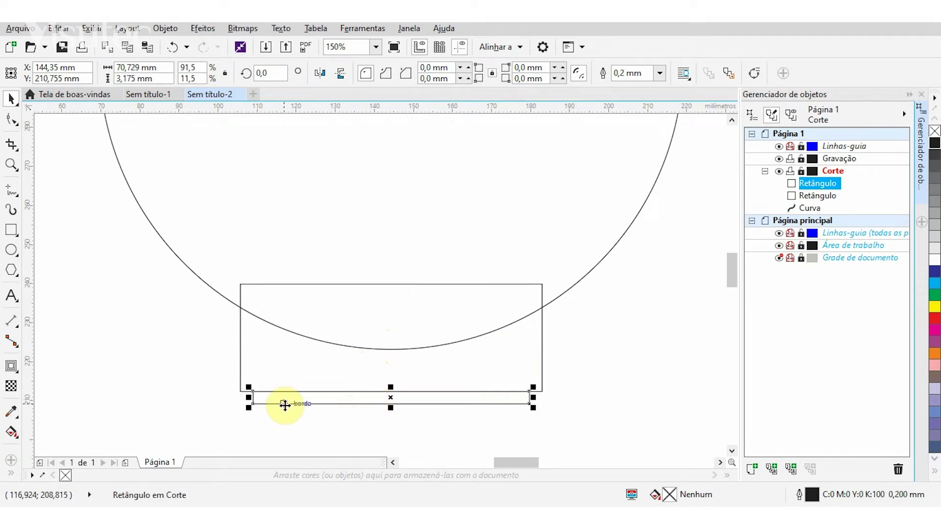
Set the thin strip's height to 2 mm and move it up against the large rectangle's lower edge
scroll(280, 399, "up", 2)
scroll(253, 399, "up", 2)
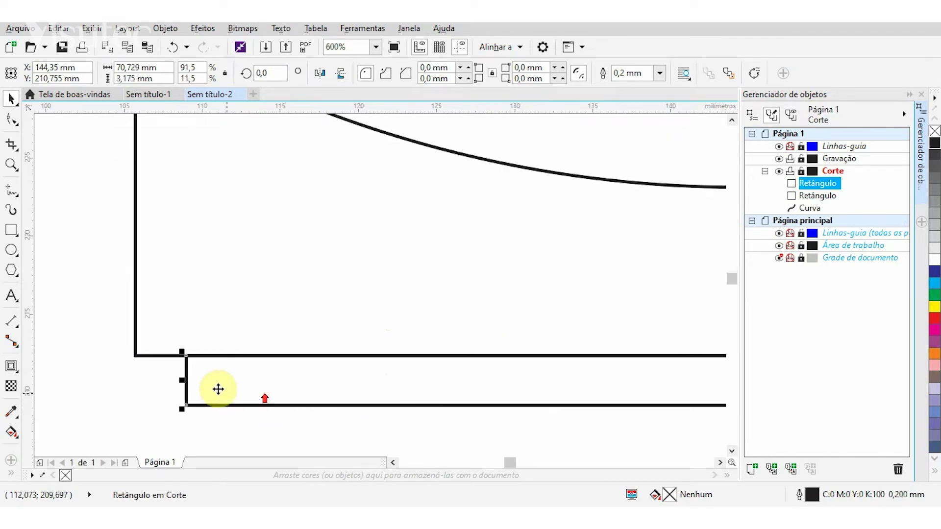
left_click(165, 79)
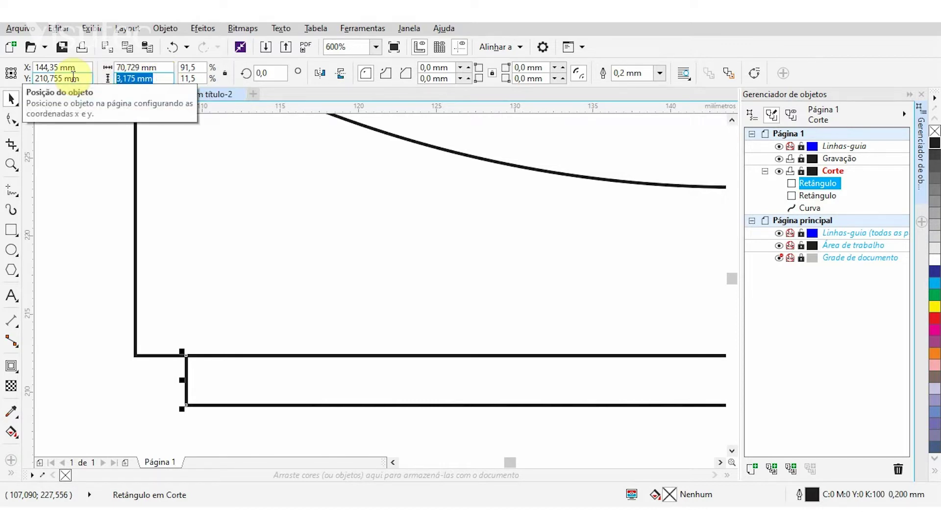
type("2")
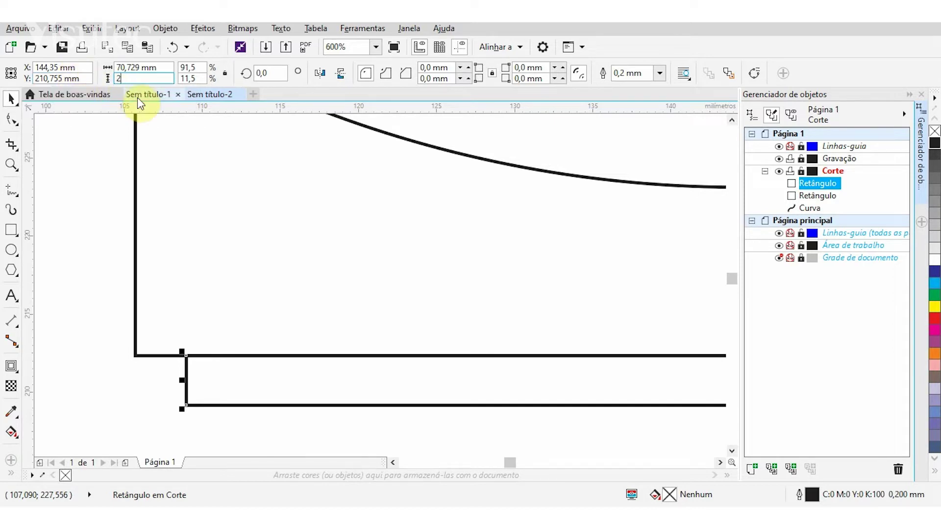
key("Return")
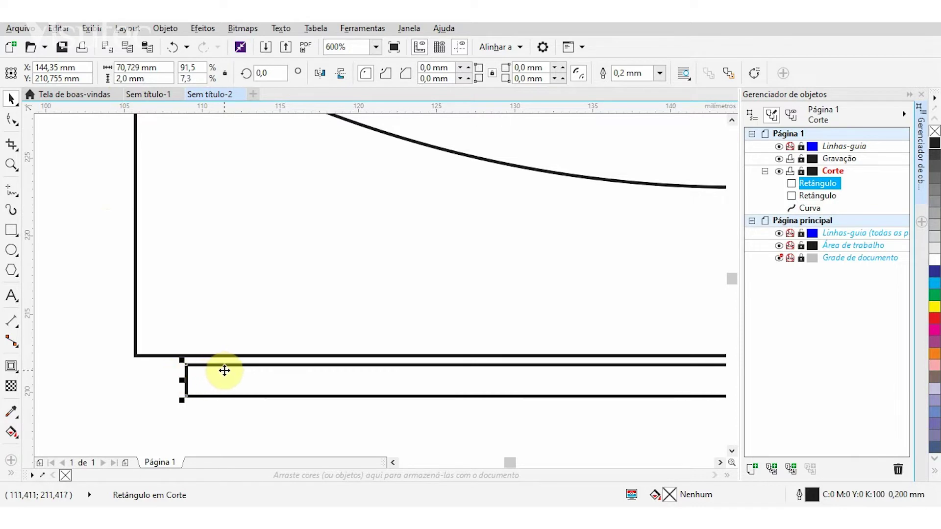
left_click_drag(228, 367, 220, 355)
Duplicate the thin strip in place and weld one copy to the large rectangle, keeping the other copy separate
scroll(219, 352, "down", 2)
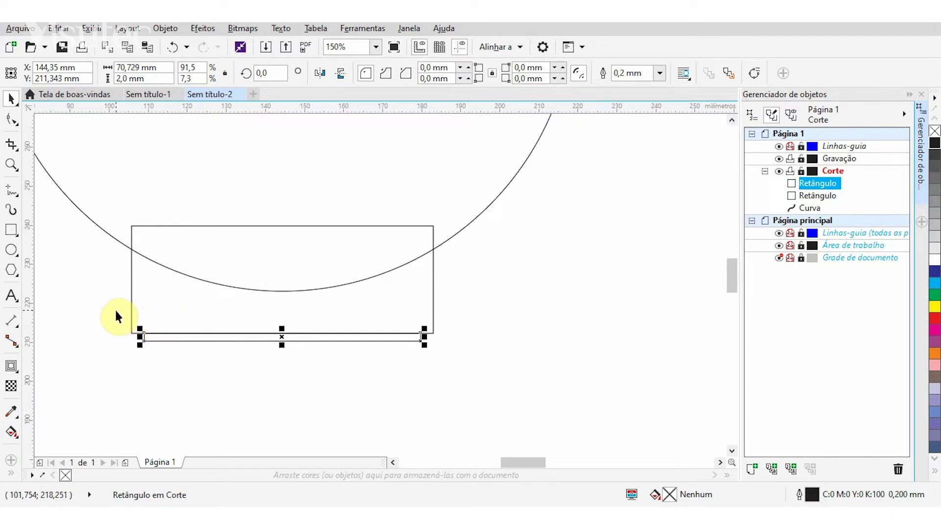
key("ctrl+d")
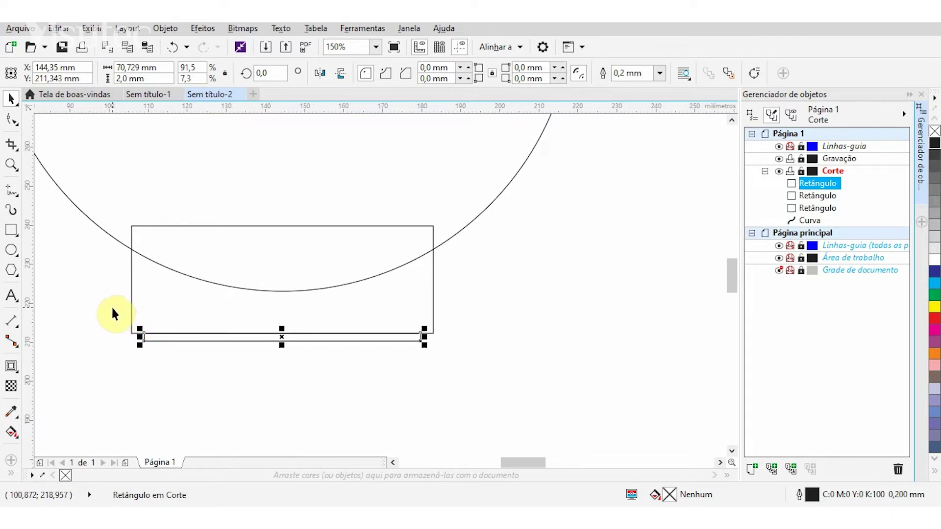
left_click(158, 316, "shift")
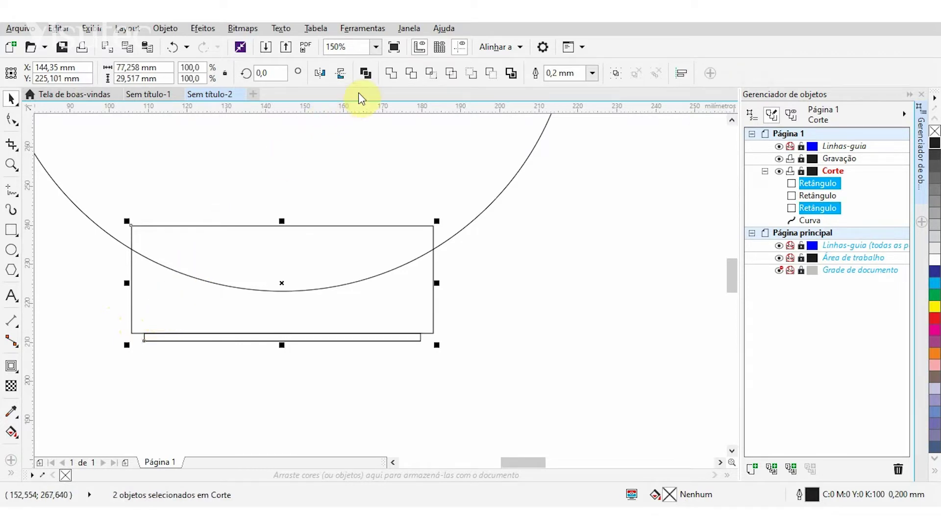
left_click(392, 74)
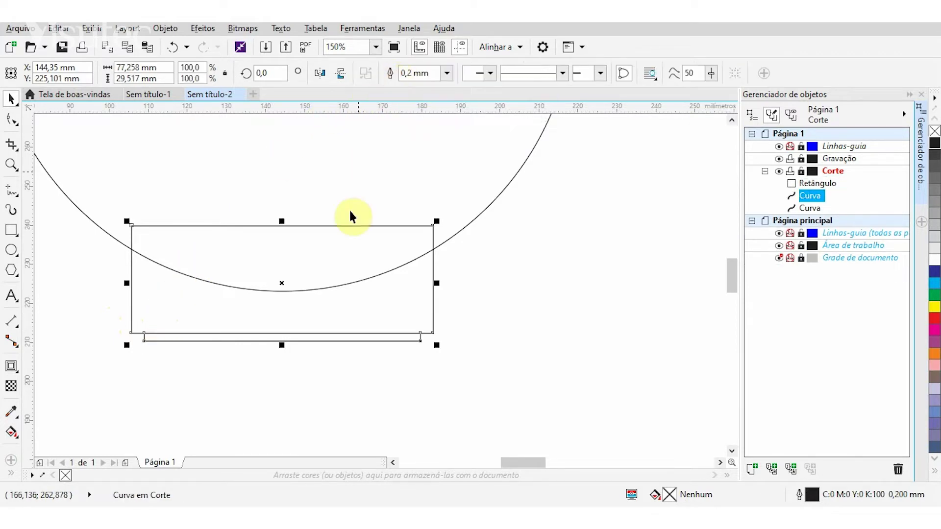
left_click(276, 372)
Weld the rectangular base with its strip to the ornament outline and deselect the result
scroll(298, 340, "down", 2)
left_click(228, 316)
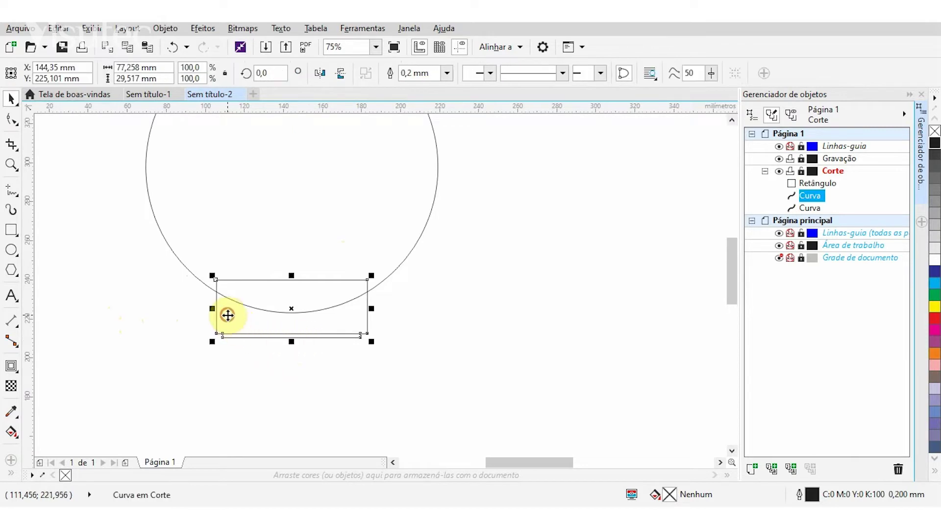
left_click(237, 229, "shift")
left_click(391, 74)
left_click(254, 383)
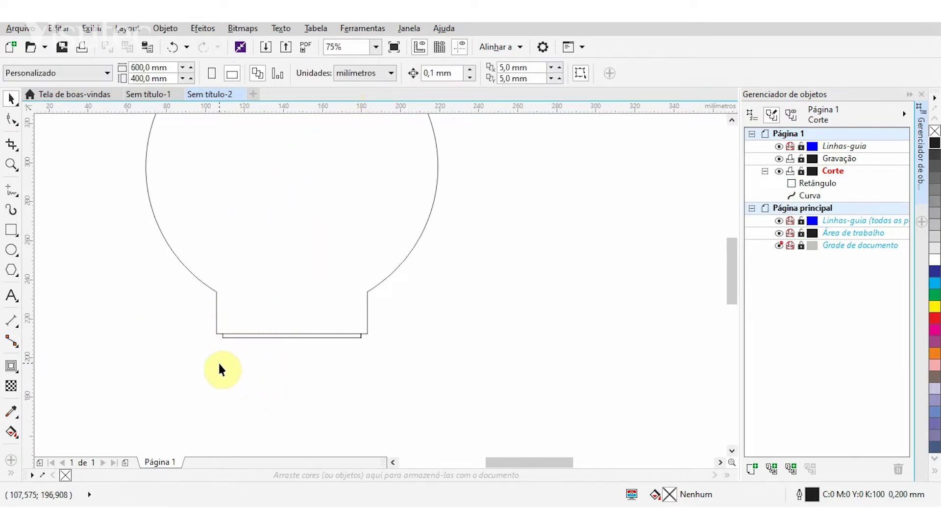
Draw a rectangle about 112 mm wide and 50 mm high around the ornament's tabbed base and deselect it
left_click(11, 229)
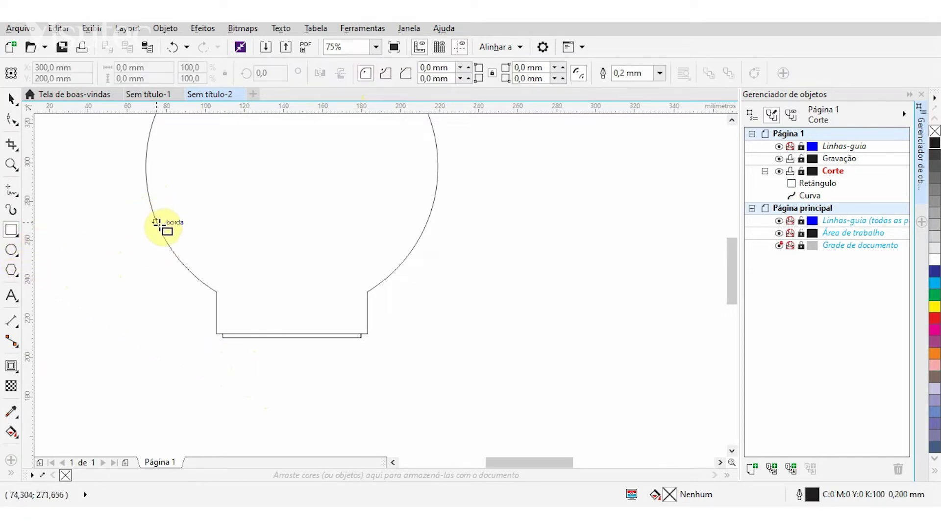
left_click_drag(168, 261, 386, 358)
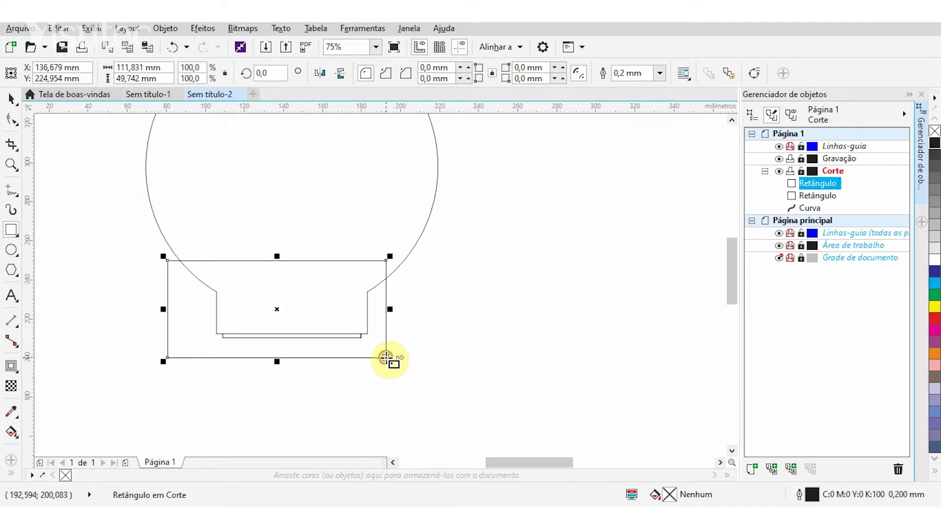
scroll(304, 365, "up", 2)
key("space")
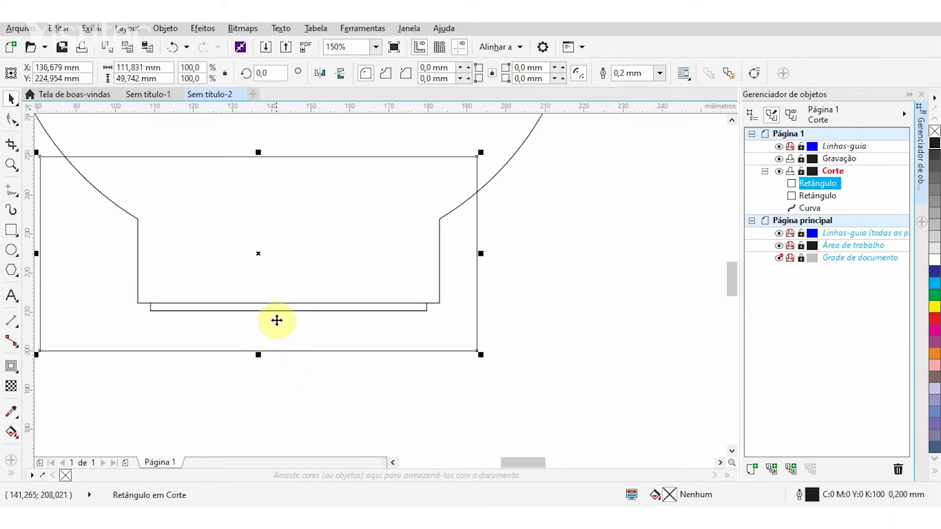
key("space")
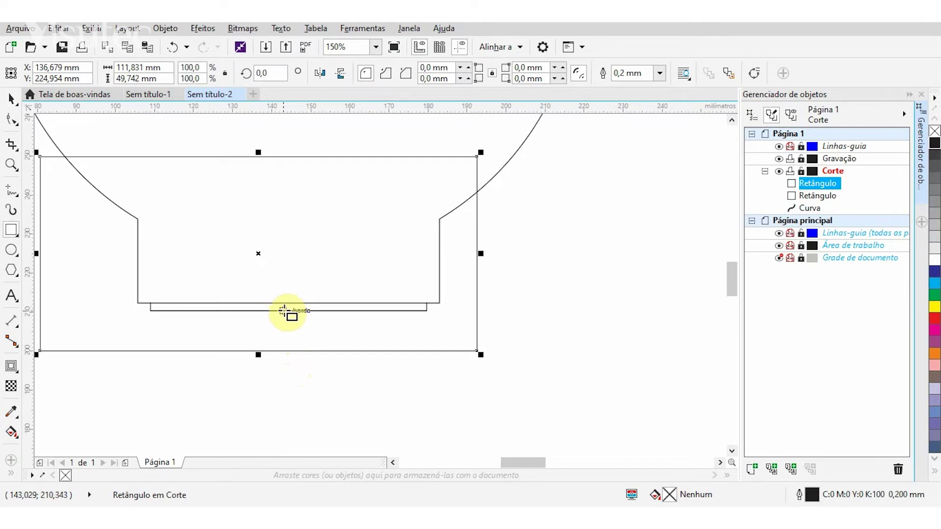
scroll(256, 299, "down", 2)
left_click(12, 99)
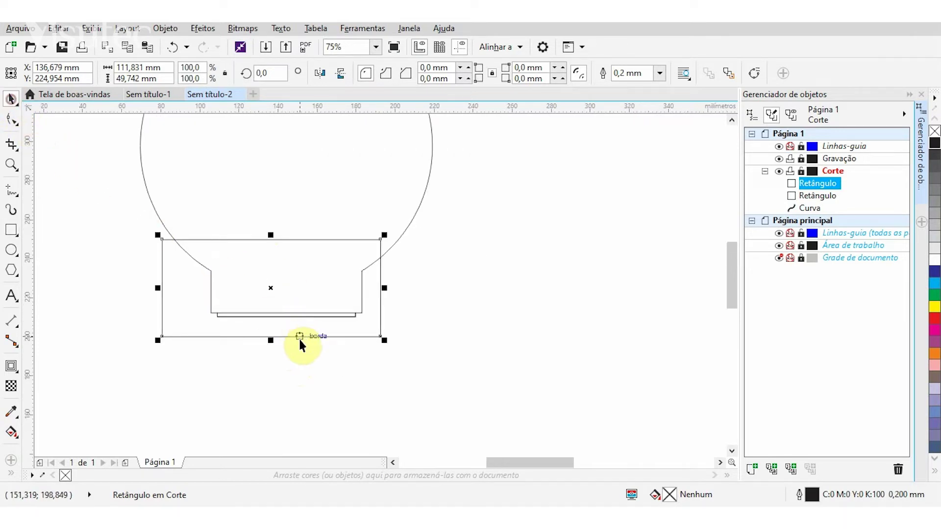
scroll(274, 321, "up", 4)
left_click(228, 289)
scroll(272, 319, "down", 4)
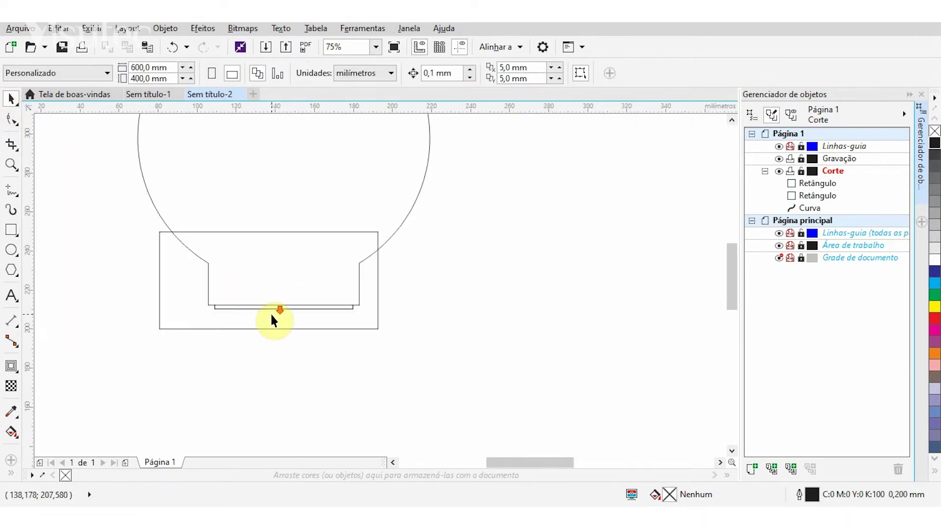
Centre the new rectangle horizontally and vertically on the thin strip and deselect both
left_click(178, 278)
left_click_drag(109, 272, 373, 321)
key("Right")
key("Right")
key("Right")
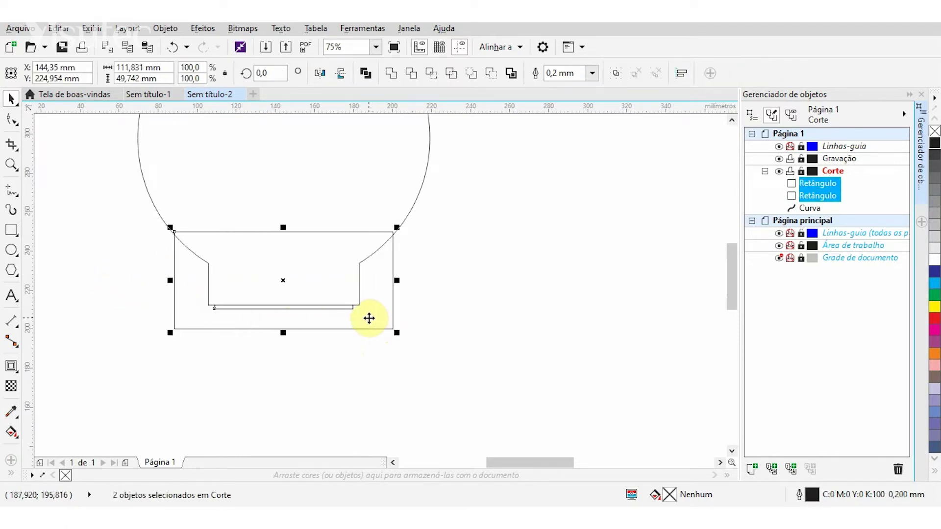
key("Down")
key("Down")
key("Down")
key("Down")
key("Down")
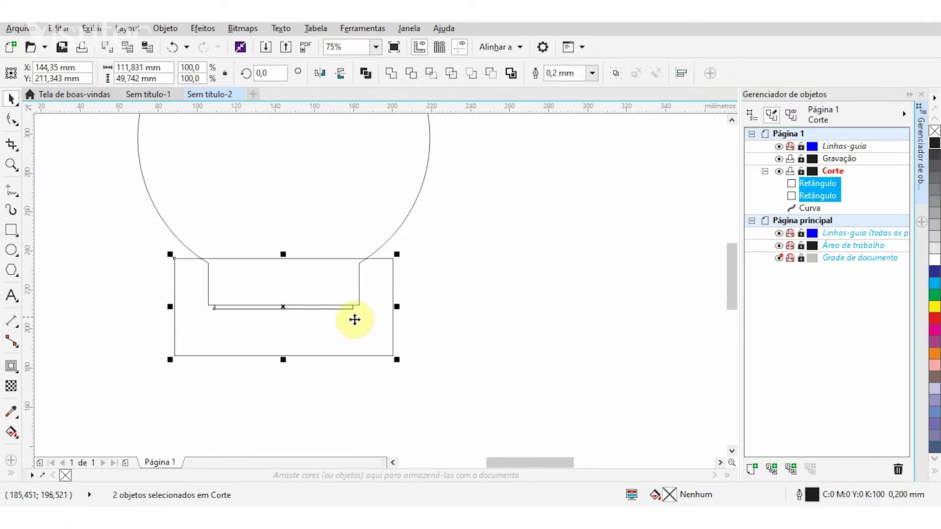
left_click(184, 375)
Round all corners of the new rectangle slightly with the Shape tool and deselect it
left_click(189, 305)
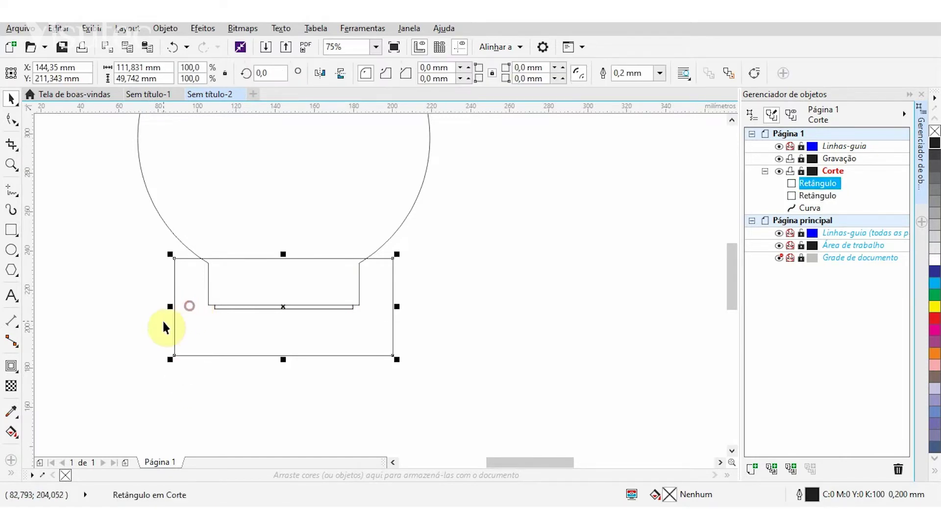
left_click(13, 126)
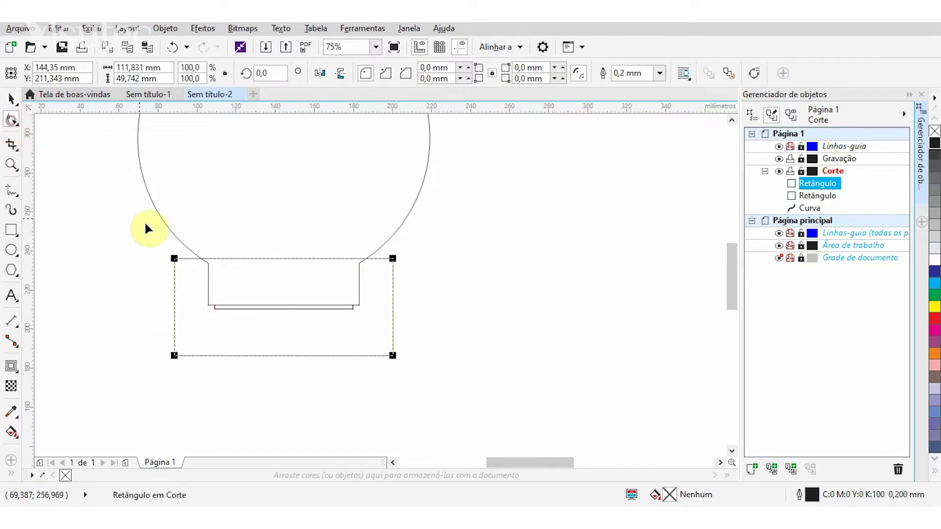
scroll(216, 282, "up", 1)
left_click_drag(139, 236, 142, 254)
left_click(11, 99)
left_click(113, 171)
scroll(113, 198, "down", 1)
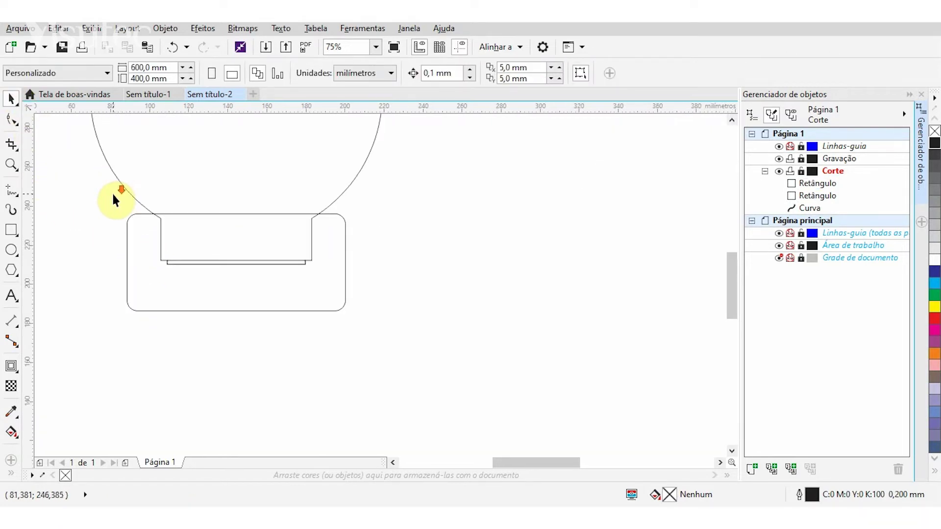
Combine the rounded rectangle with the thin strip into one slotted plate and move it to the right of the ornament
left_click_drag(95, 196, 401, 352)
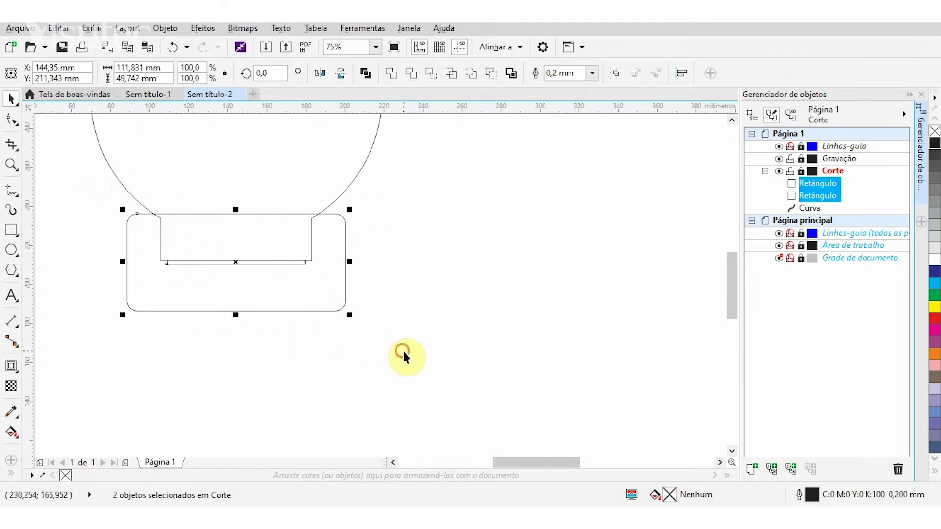
left_click(370, 71)
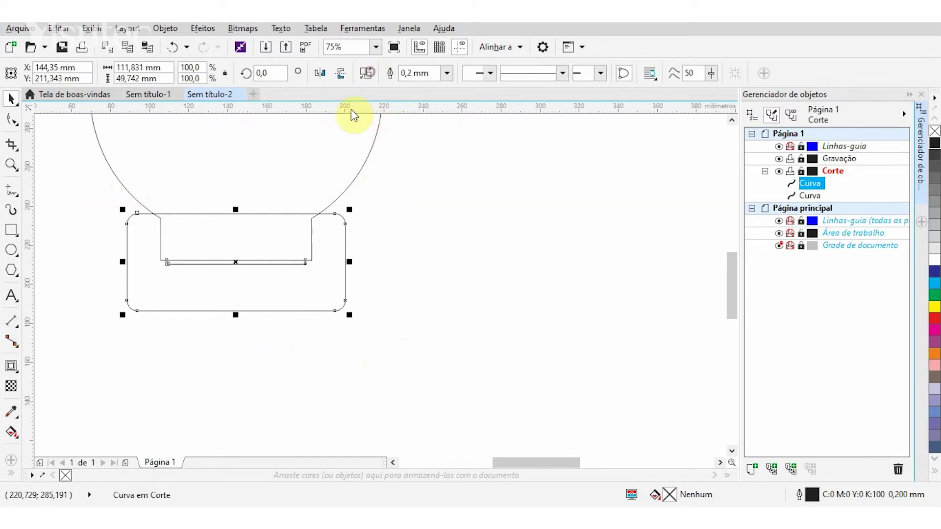
scroll(147, 266, "down", 1)
left_click_drag(145, 284, 277, 264)
left_click(231, 310)
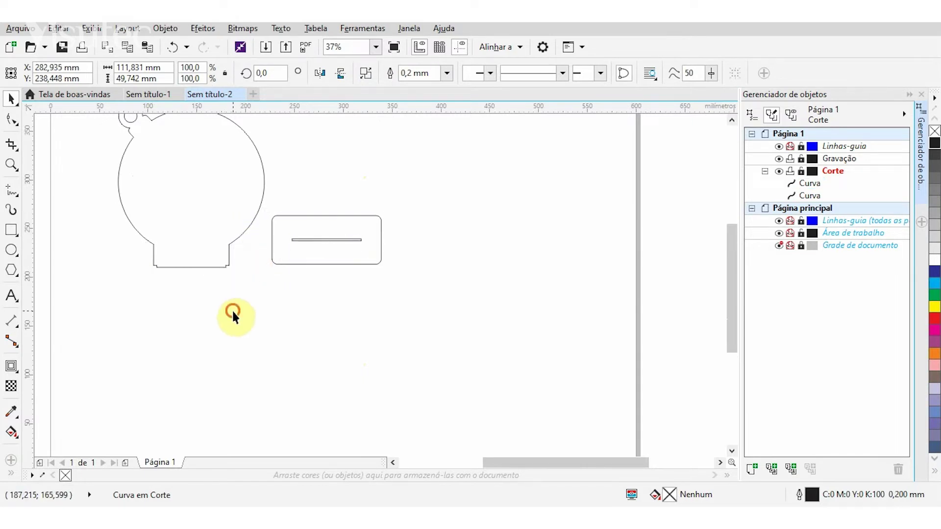
Move the slotted plate closer to the ornament's right side and deselect it
scroll(186, 274, "up", 1)
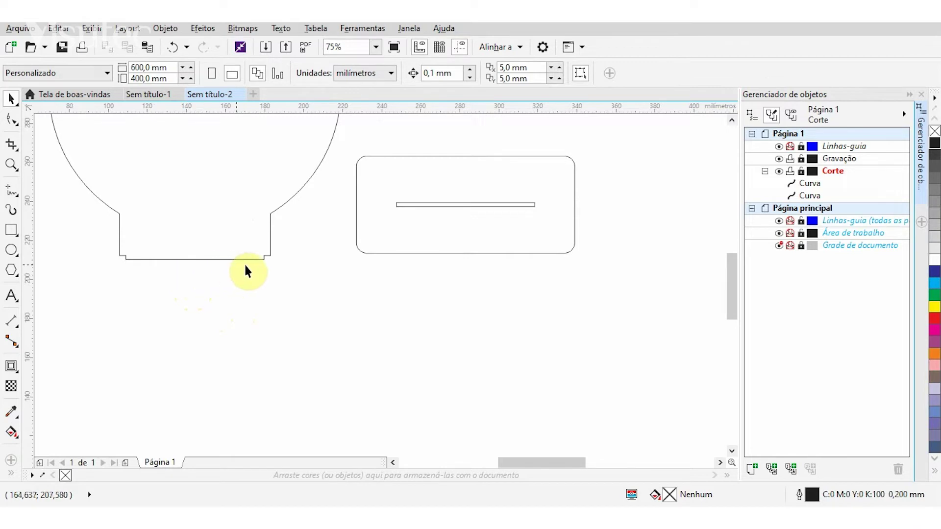
scroll(268, 256, "up", 1)
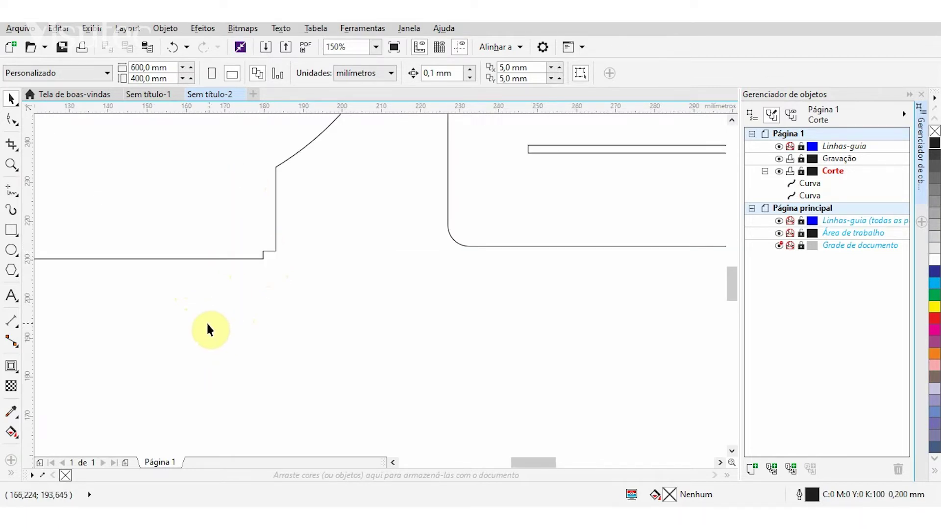
scroll(208, 326, "down", 1)
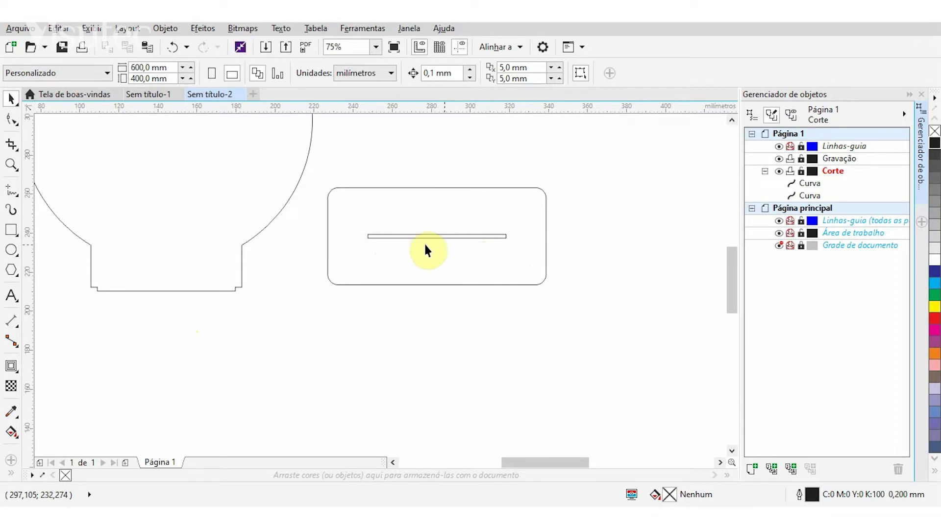
scroll(272, 266, "down", 1)
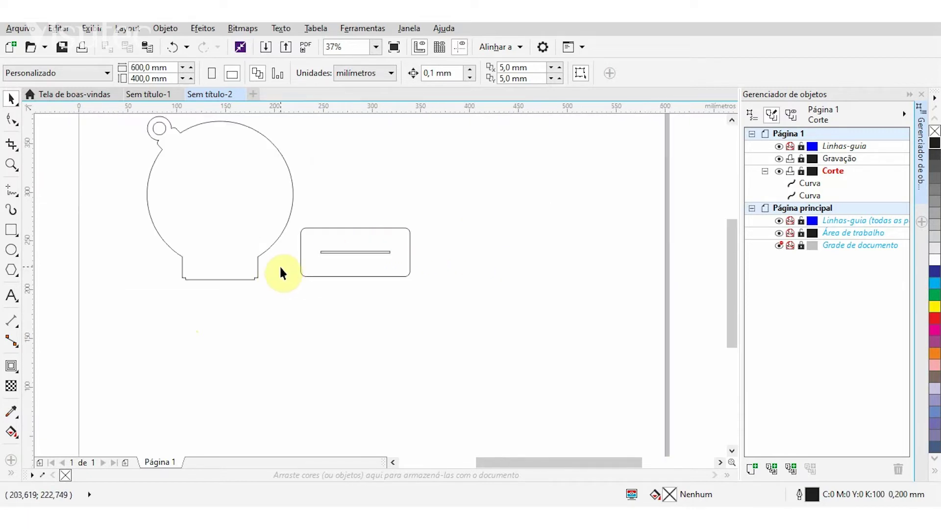
scroll(355, 252, "down", 1)
scroll(254, 255, "up", 1)
left_click(423, 253)
scroll(423, 262, "up", 1)
left_click_drag(428, 268, 397, 275)
left_click(309, 349)
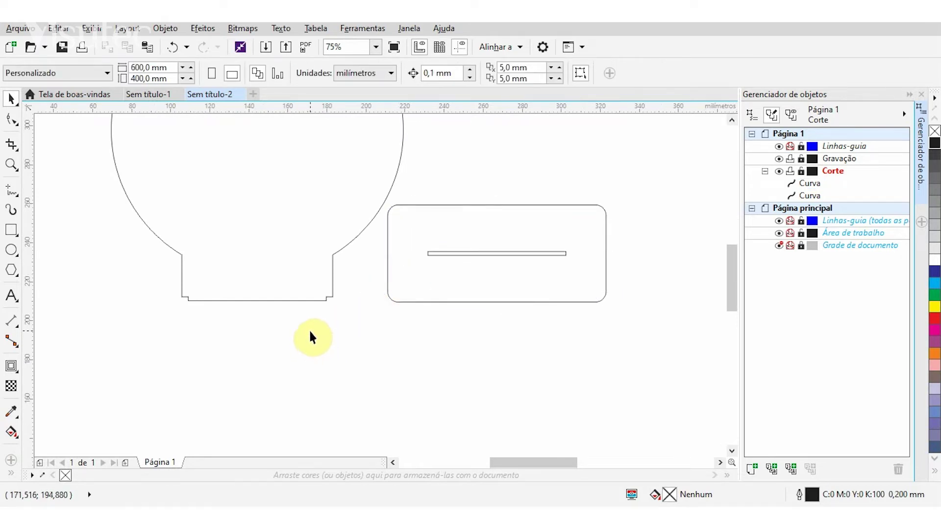
Add the artistic text "F" in the empty area above the slotted plate
scroll(311, 336, "down", 1)
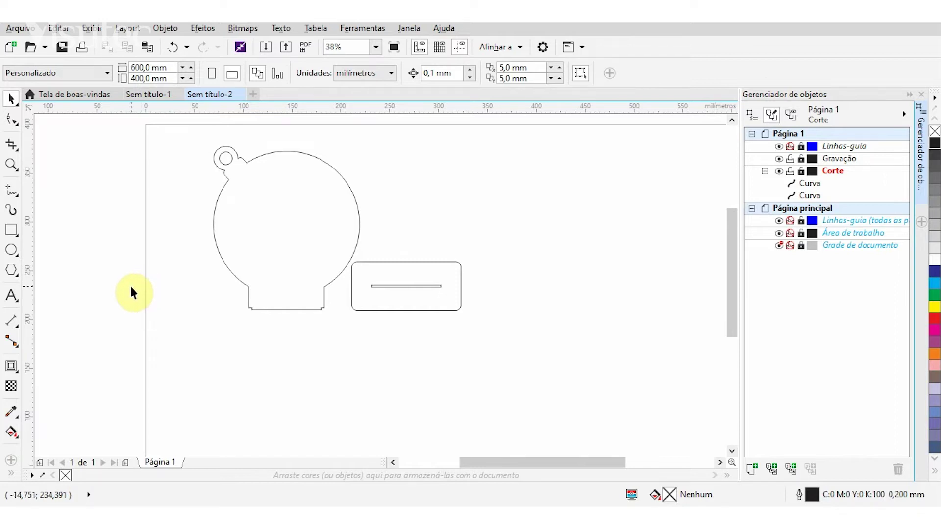
left_click(12, 296)
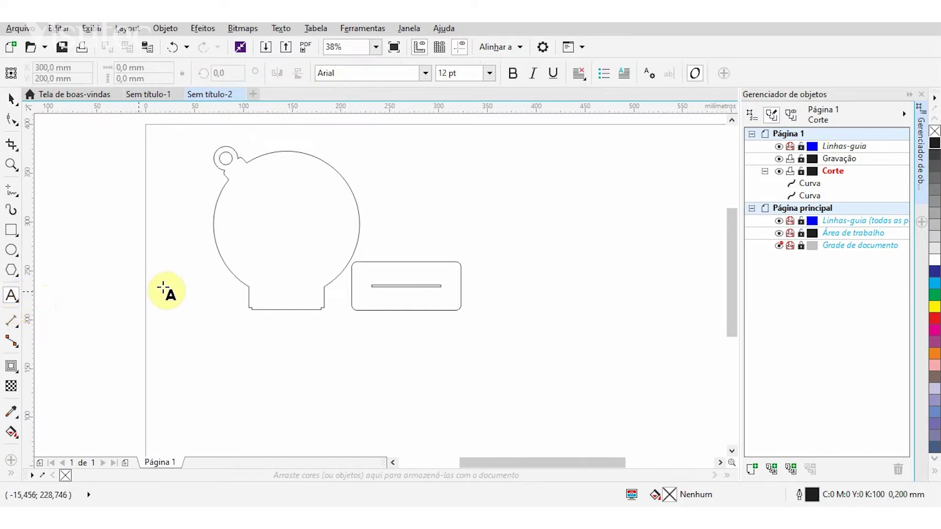
left_click(421, 183)
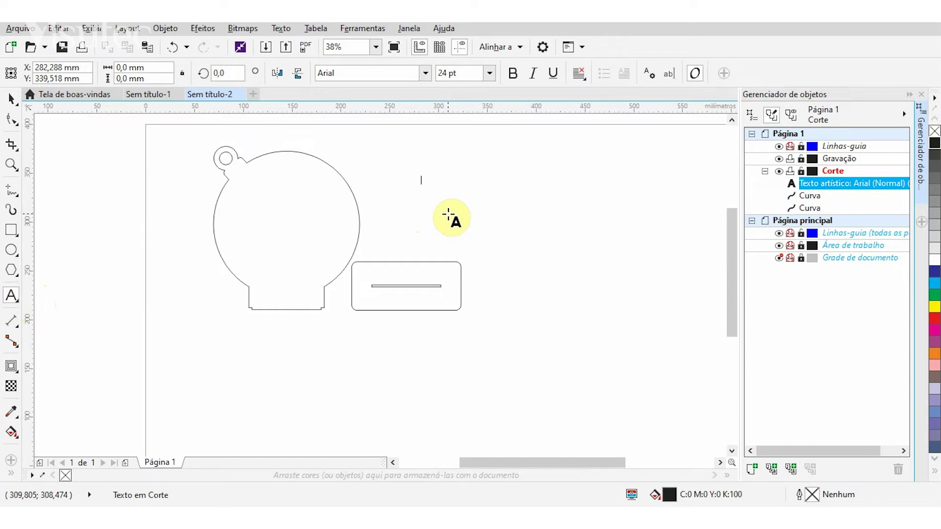
type("F")
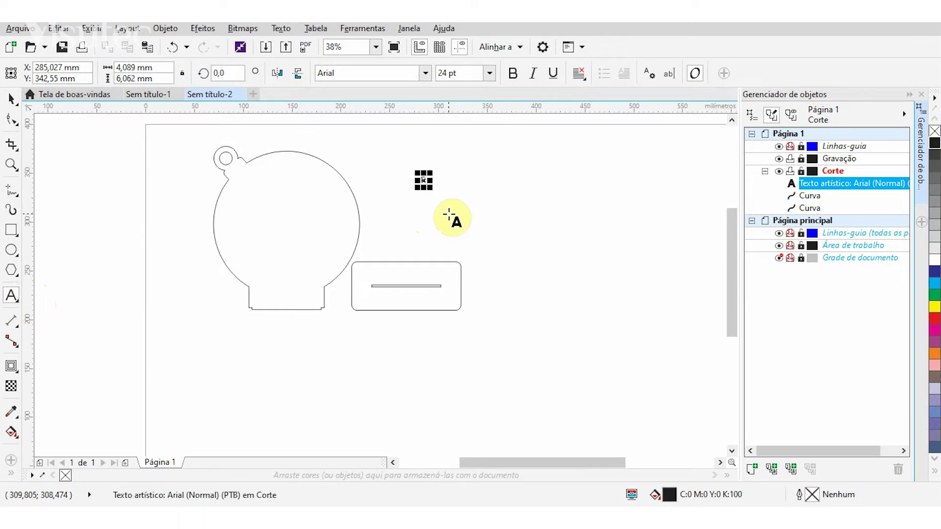
Try to set the letter F's font to Chiller
scroll(441, 169, "up", 2)
left_click(426, 74)
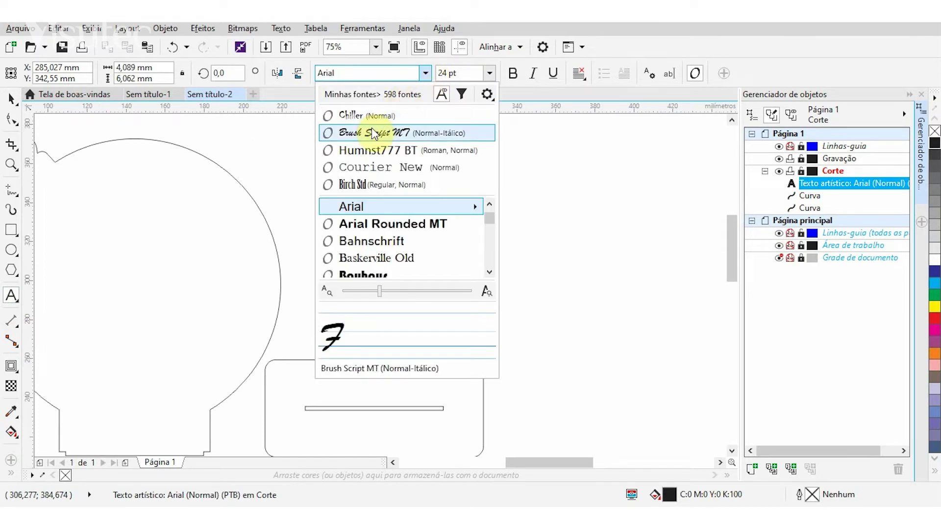
left_click(365, 115)
scroll(426, 206, "down", 2)
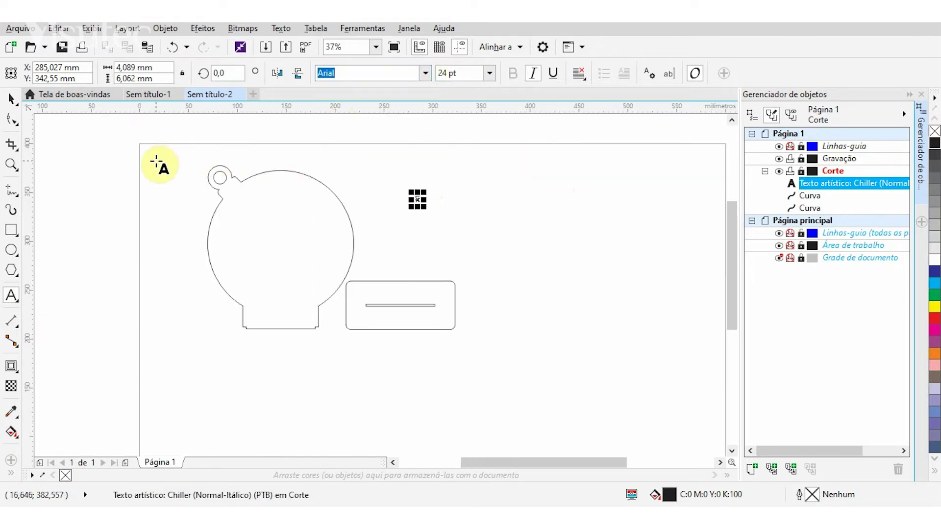
Move the letter F into the upper-left area of the ornament and set its font to Chiller
left_click(12, 99)
left_click_drag(417, 210, 231, 227)
scroll(231, 227, "up", 2)
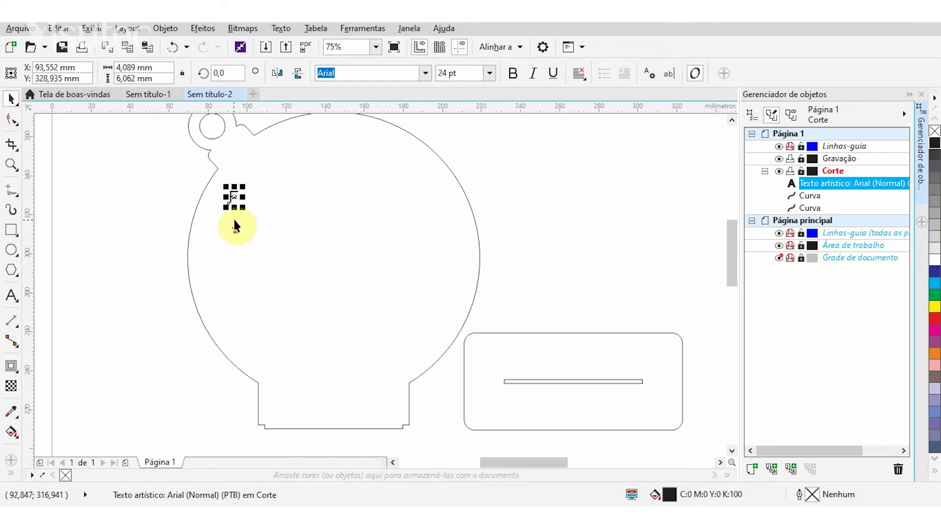
left_click(424, 73)
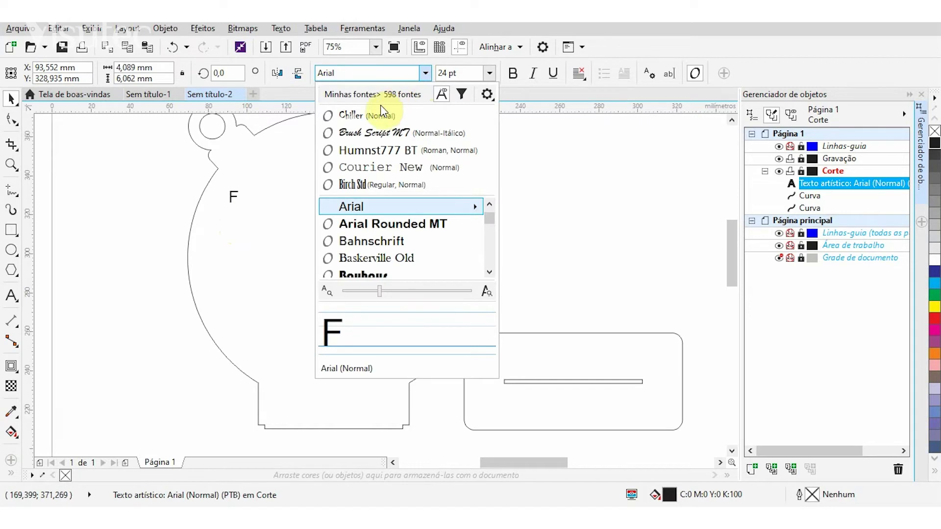
left_click(353, 113)
Enlarge the letter F inside the ornament to about 81 mm high, stretch it slightly wider and deselect it
left_click_drag(239, 208, 279, 251)
left_click_drag(289, 301, 298, 324)
left_click_drag(298, 244, 307, 244)
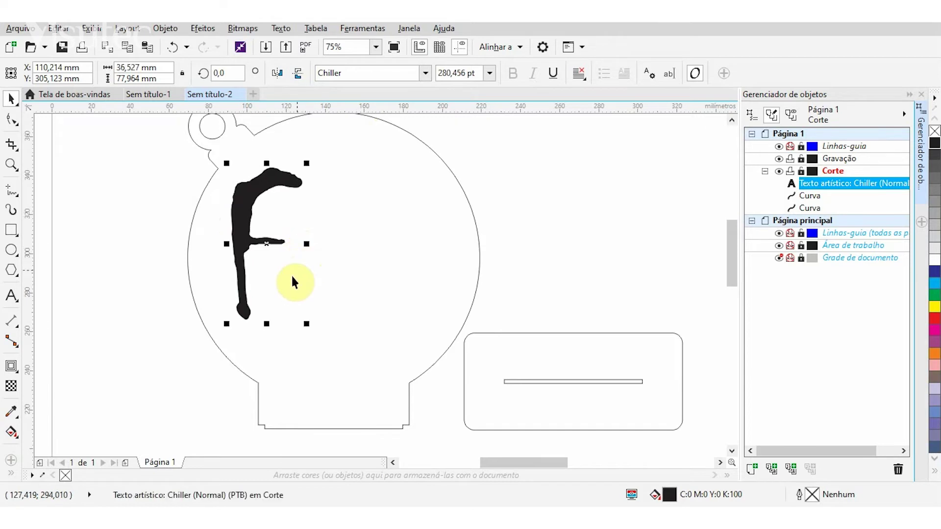
left_click_drag(266, 325, 267, 329)
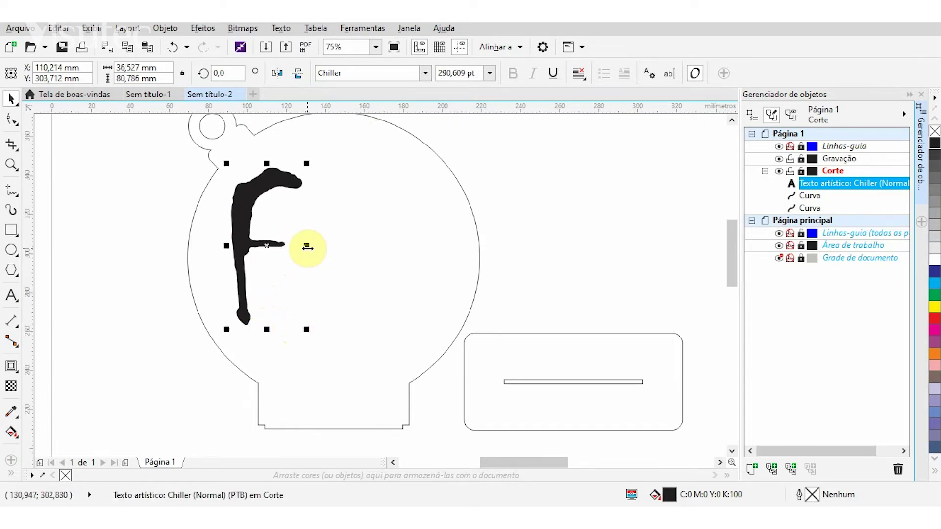
left_click_drag(307, 245, 317, 251)
left_click(80, 203)
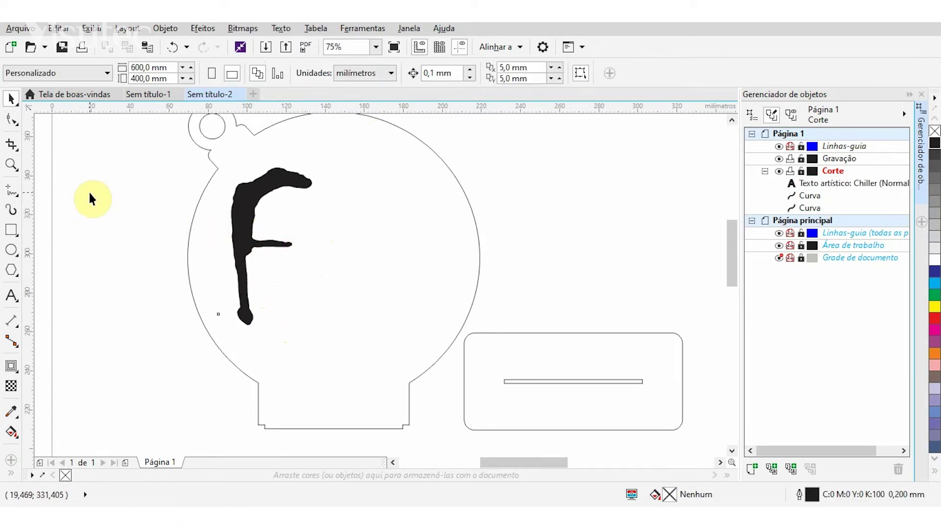
Add the artistic text "eliz" to the right of the ornament and set its font to Chiller
left_click(11, 296)
left_click(519, 205)
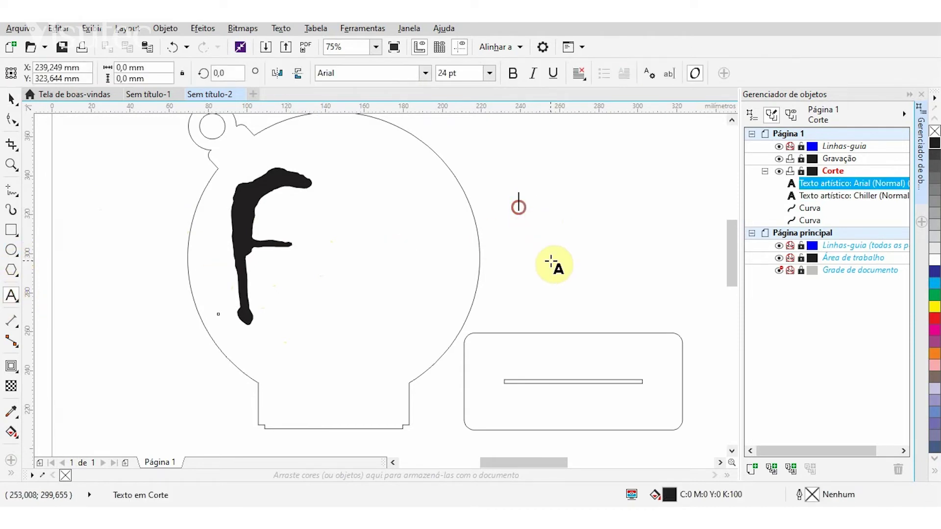
type("eliz")
left_click(10, 98)
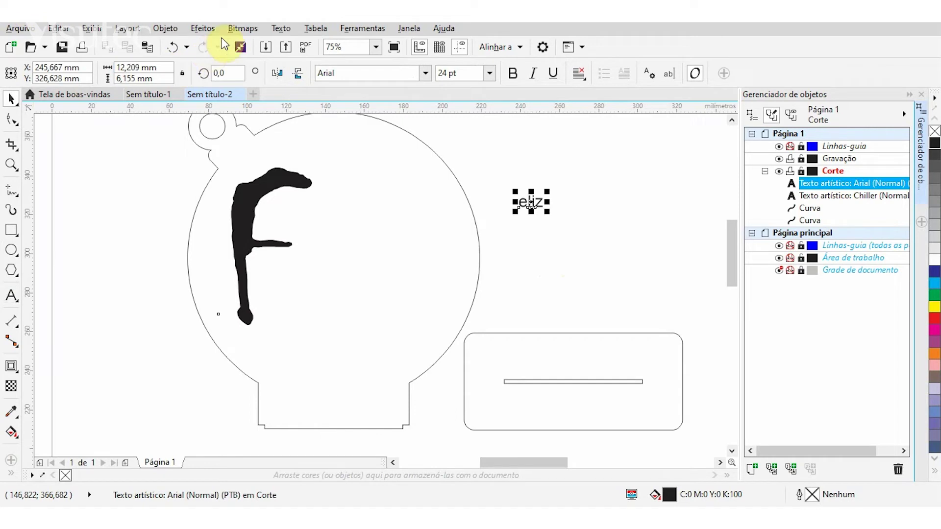
left_click(425, 73)
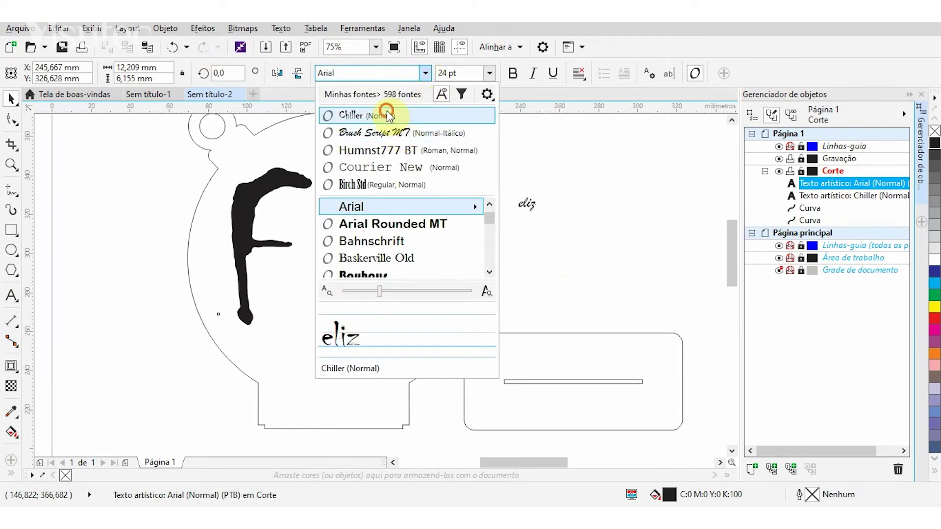
left_click(387, 115)
Enlarge "eliz" to about 72 mm wide and 51 mm high and place it beside the F to form "Feliz"
left_click_drag(526, 201, 487, 292)
left_click_drag(392, 259, 383, 218)
left_click_drag(424, 258, 443, 269)
left_click_drag(374, 227, 381, 226)
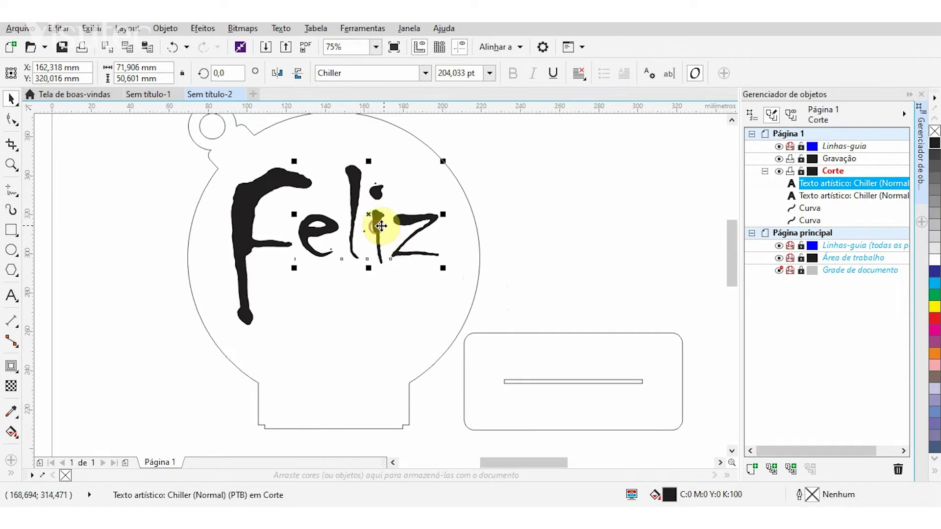
left_click(510, 235)
Add the artistic text "2021" to the right of the ornament and set its font to Chiller
left_click(11, 295)
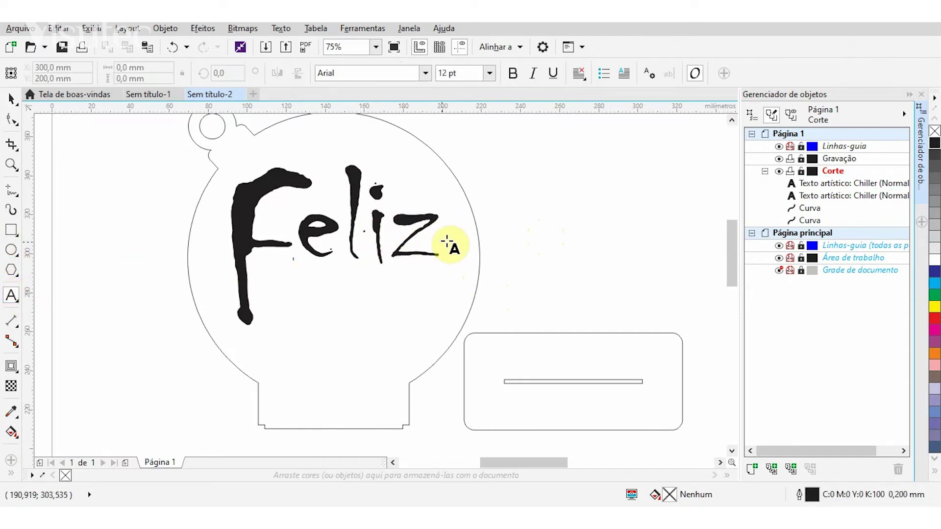
left_click(530, 228)
type("2021")
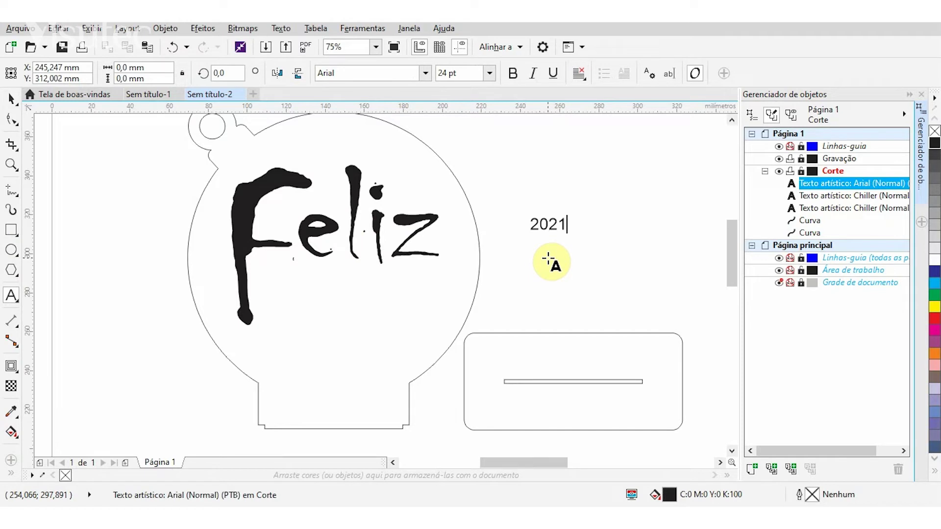
left_click(12, 99)
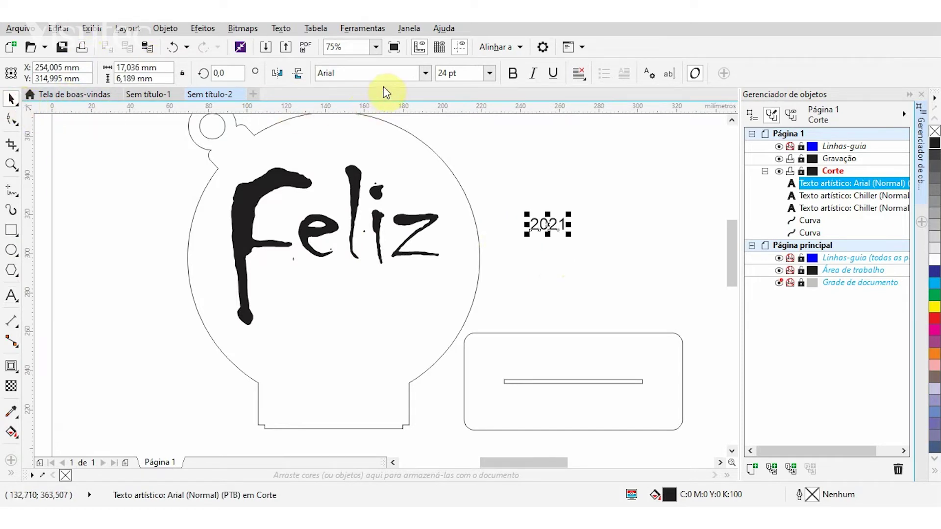
left_click(426, 73)
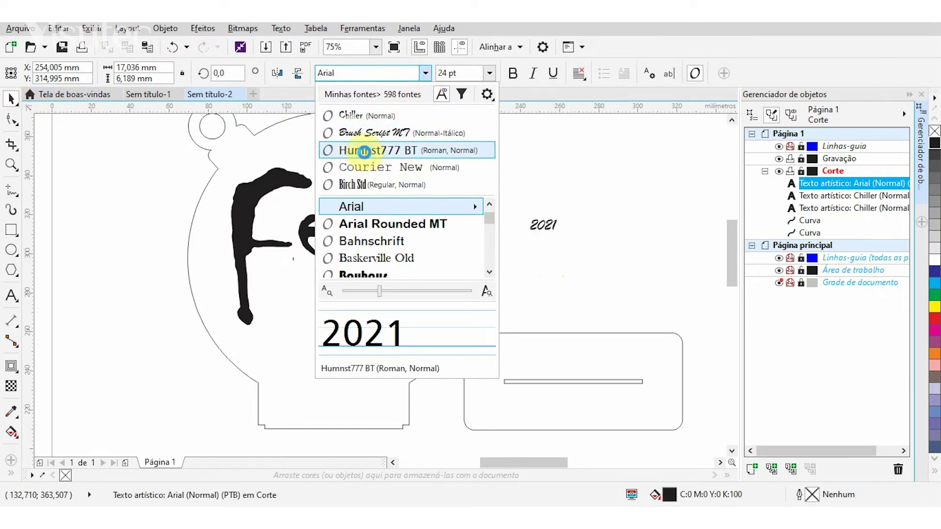
left_click(350, 116)
Place "2021" below "eliz" inside the ornament, enlarge it to about 81 mm wide and 36 mm high, and deselect it
left_click_drag(542, 226, 428, 370)
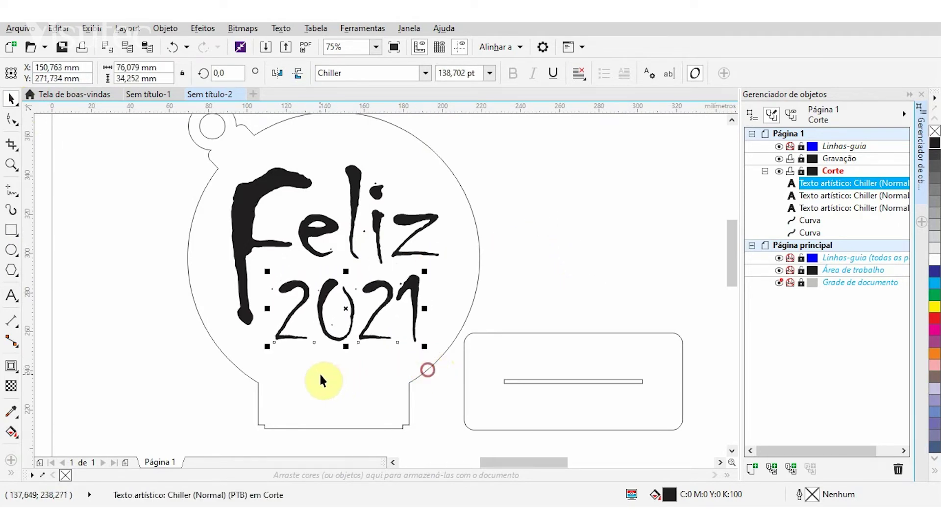
left_click_drag(268, 348, 262, 372)
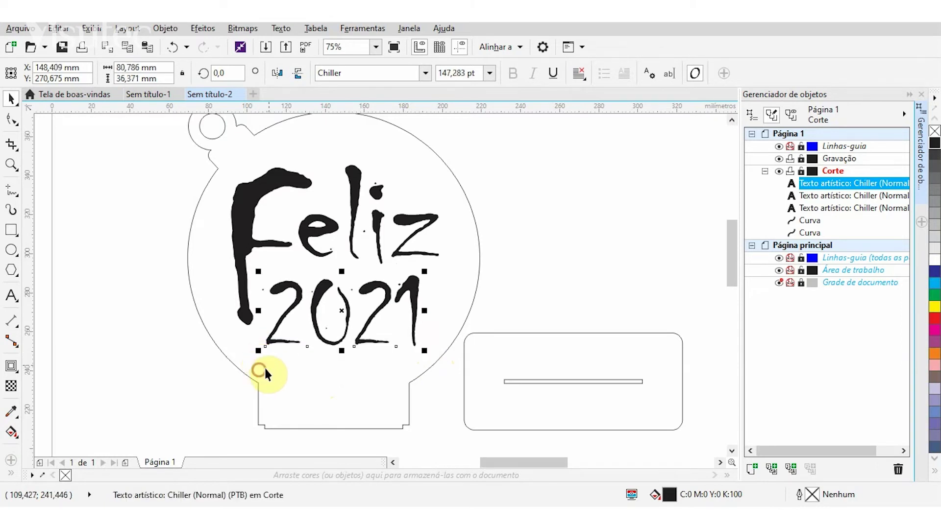
left_click(558, 257)
Select all the "Feliz 2021" lettering and move it together about 2 mm left and 2 mm down inside the ornament
scroll(489, 235, "down", 2)
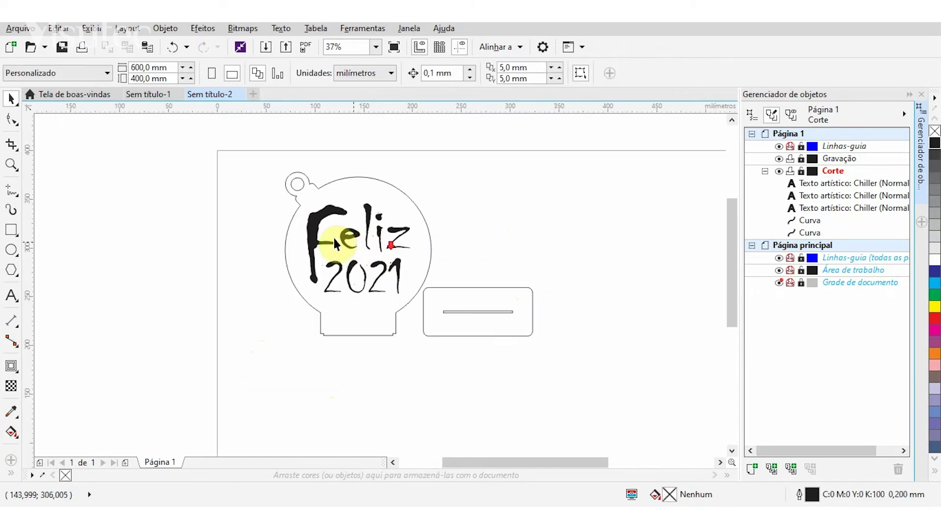
scroll(313, 228, "up", 2)
scroll(191, 205, "down", 2)
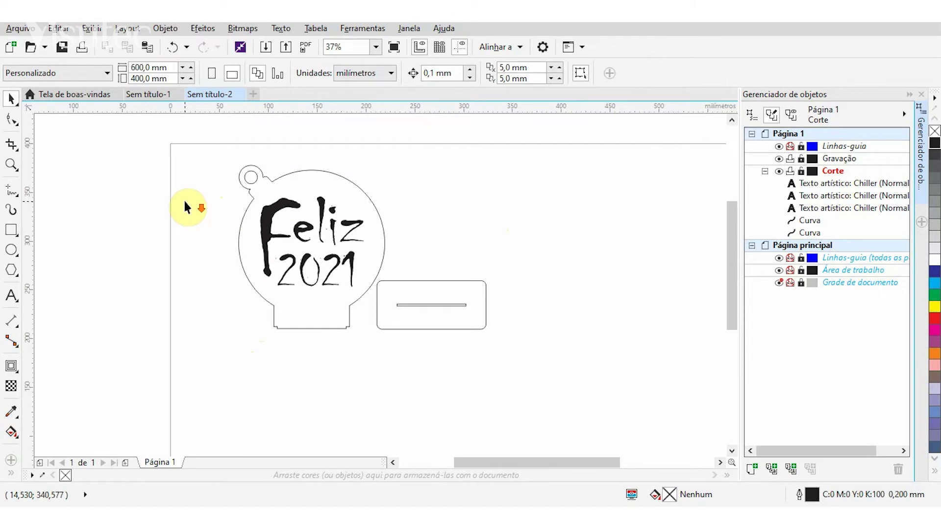
left_click_drag(185, 184, 349, 300)
scroll(374, 302, "up", 1)
scroll(282, 244, "up", 2)
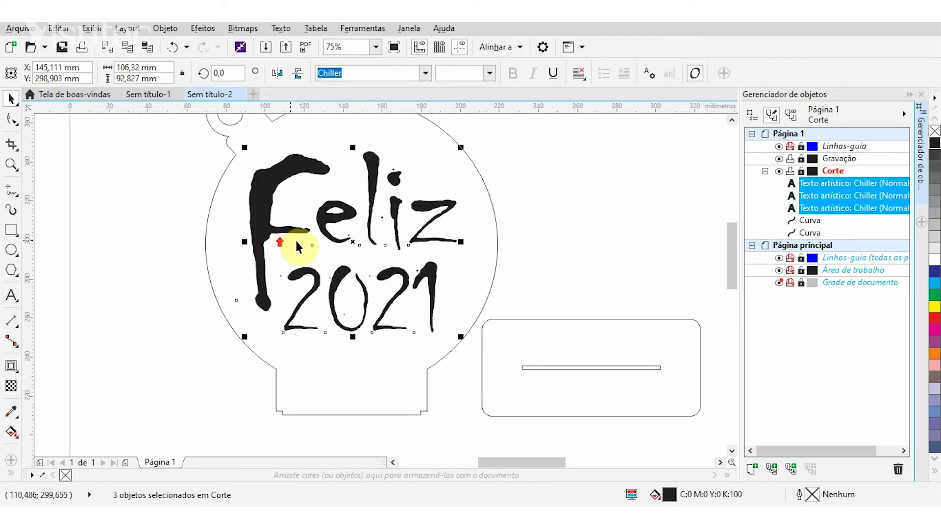
left_click_drag(351, 238, 349, 245)
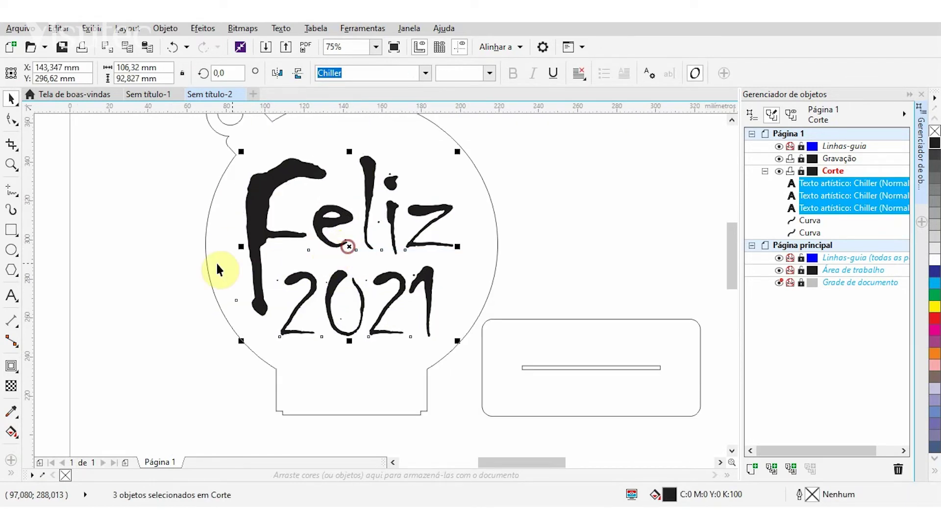
left_click(184, 262)
scroll(185, 263, "down", 3)
scroll(103, 250, "up", 1)
key("ctrl+z")
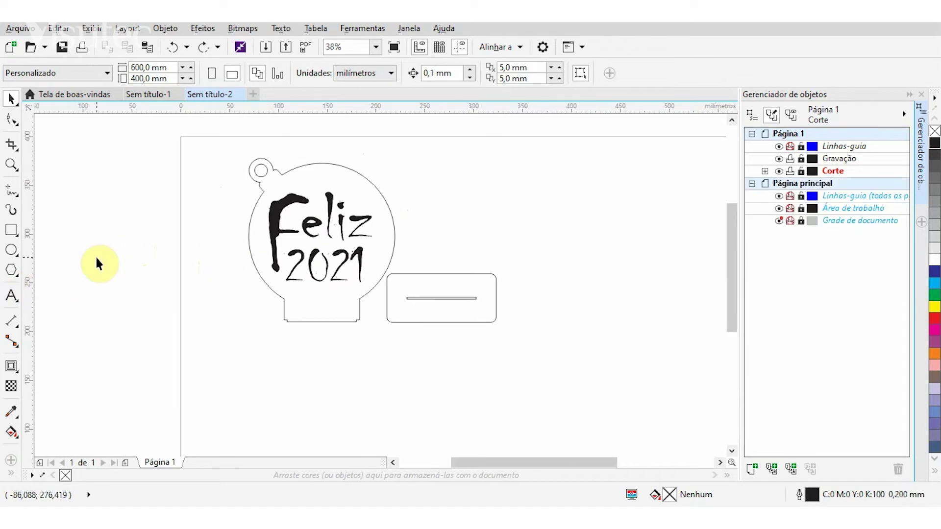
scroll(93, 253, "down", 1)
scroll(95, 240, "up", 1)
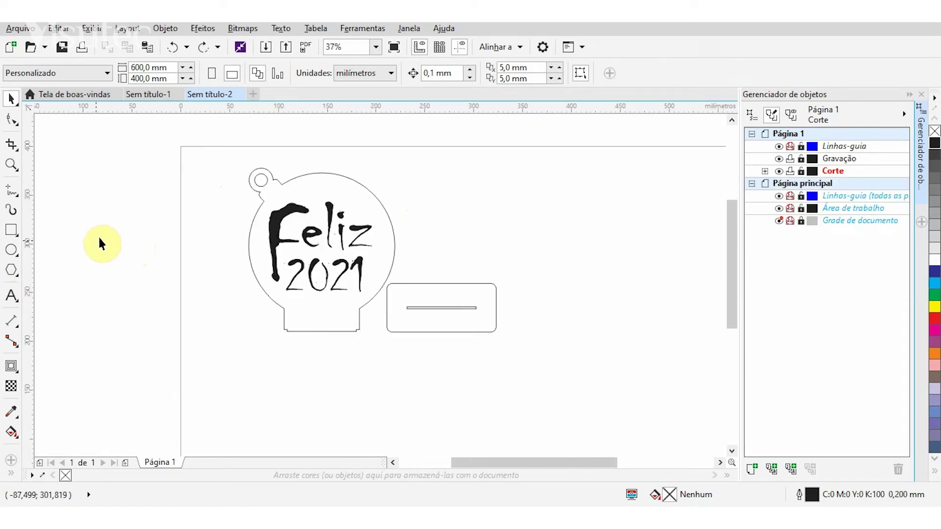
scroll(495, 193, "up", 2)
scroll(475, 196, "down", 2)
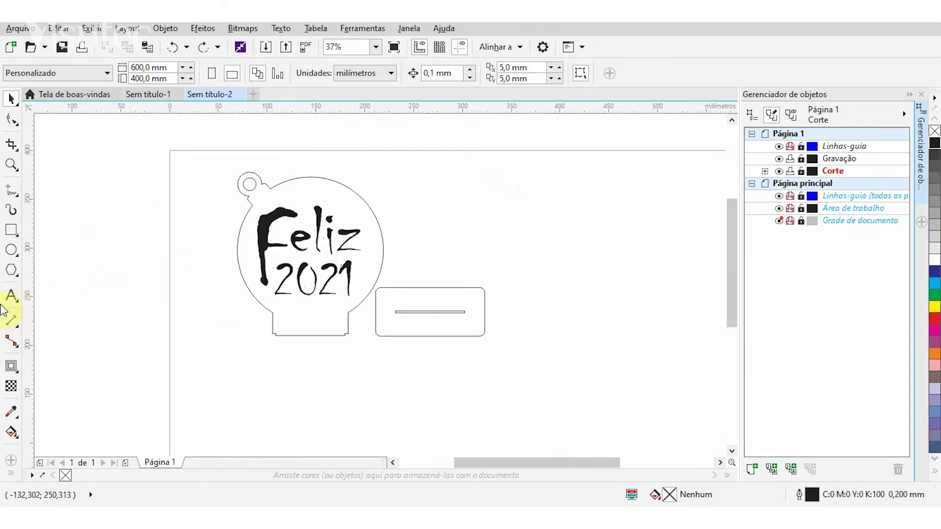
Paste "O GRUPO MULTIVISI DESEJA A TODOS SEUS CLIENTES E COLABORADORES" as artistic text to the right of the ornament
left_click(10, 296)
left_click(411, 193)
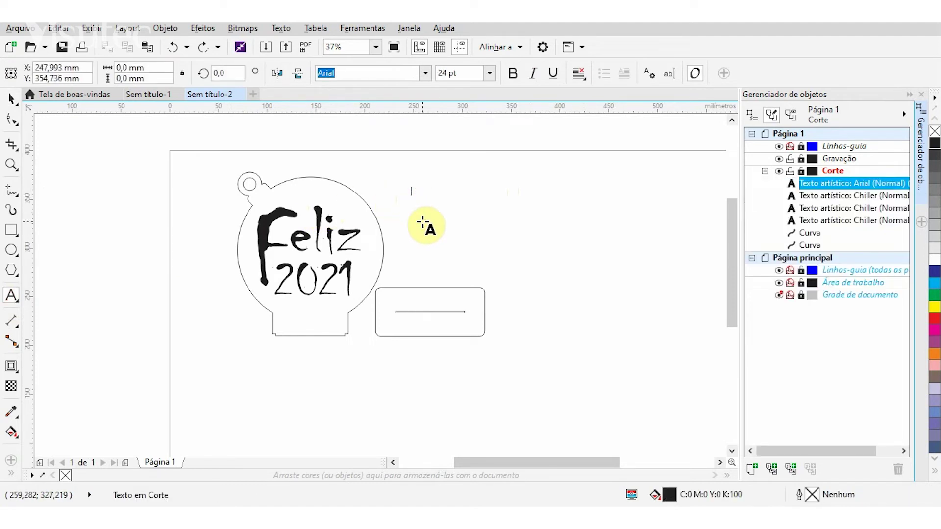
key("ctrl+v")
left_click(11, 99)
Set the font of the pasted greeting line to Arial Black
scroll(458, 199, "up", 2)
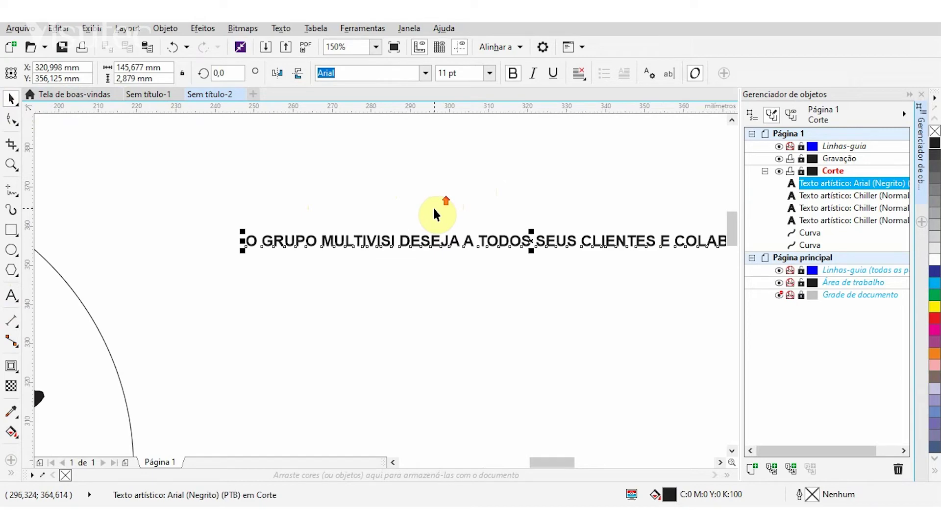
left_click(425, 73)
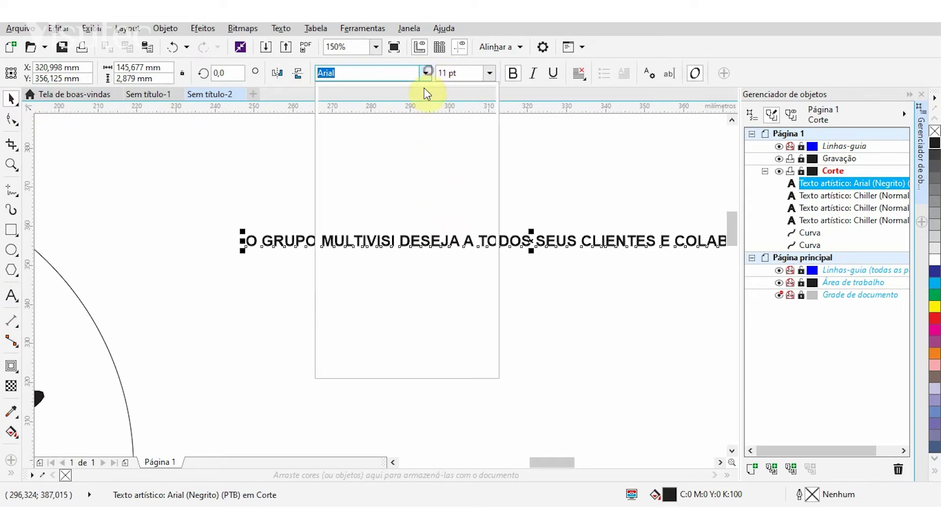
left_click(405, 114)
scroll(402, 169, "down", 1)
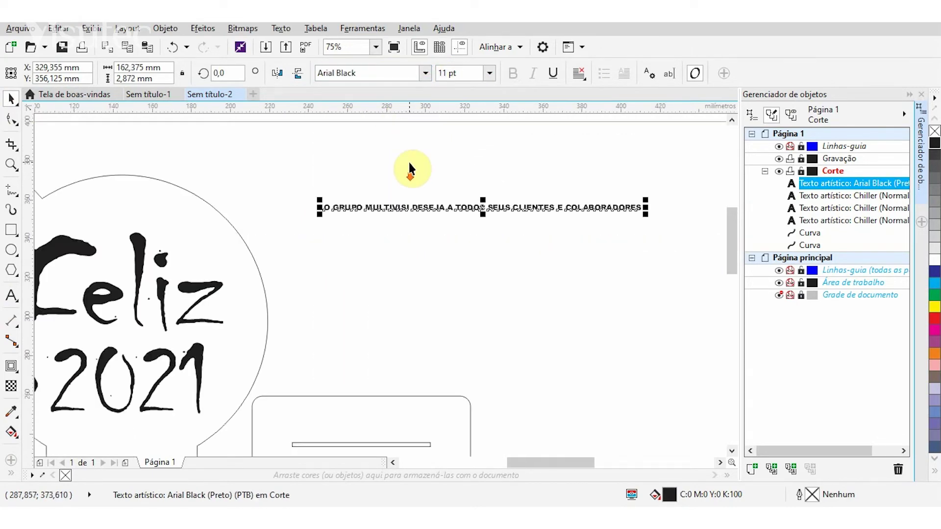
scroll(442, 198, "down", 1)
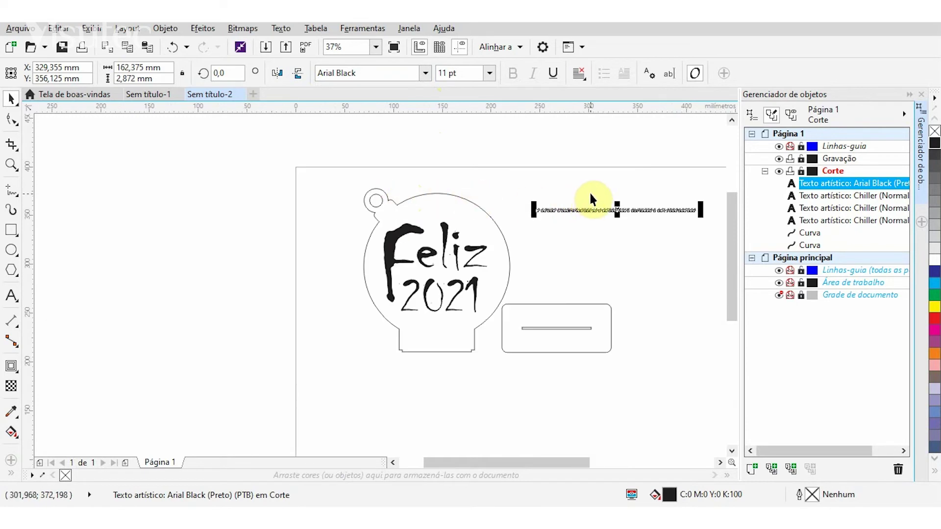
Fit the greeting line to the ornament outline, running inside its upper-right arc from beside the ring with an offset of about -2.8 mm
scroll(595, 198, "up", 1)
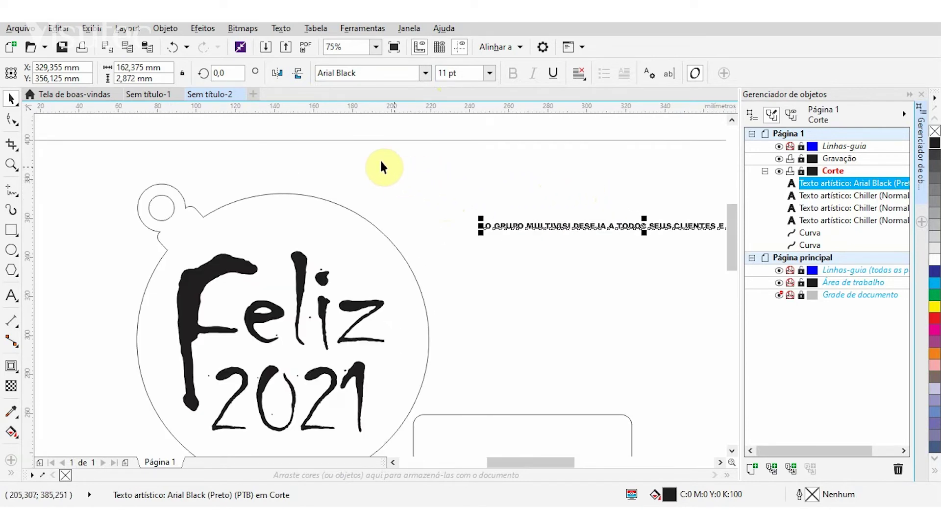
left_click(280, 28)
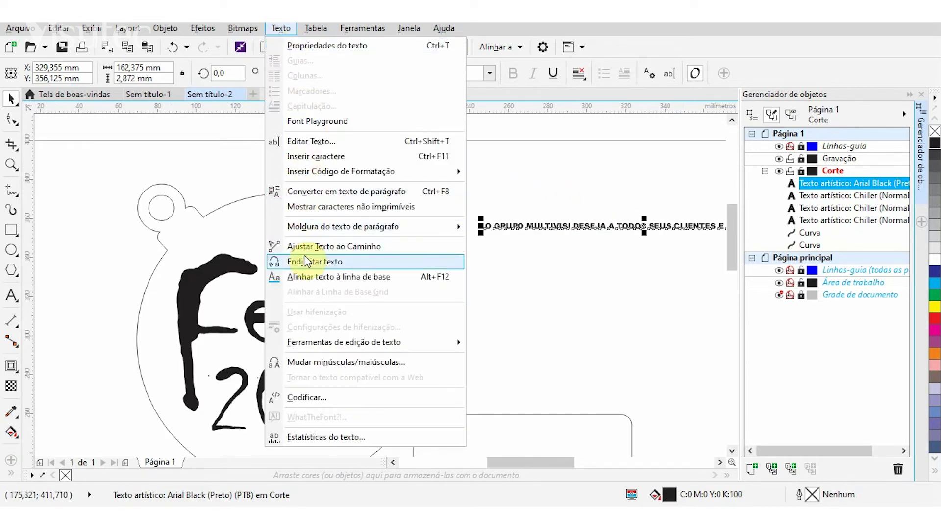
left_click(351, 246)
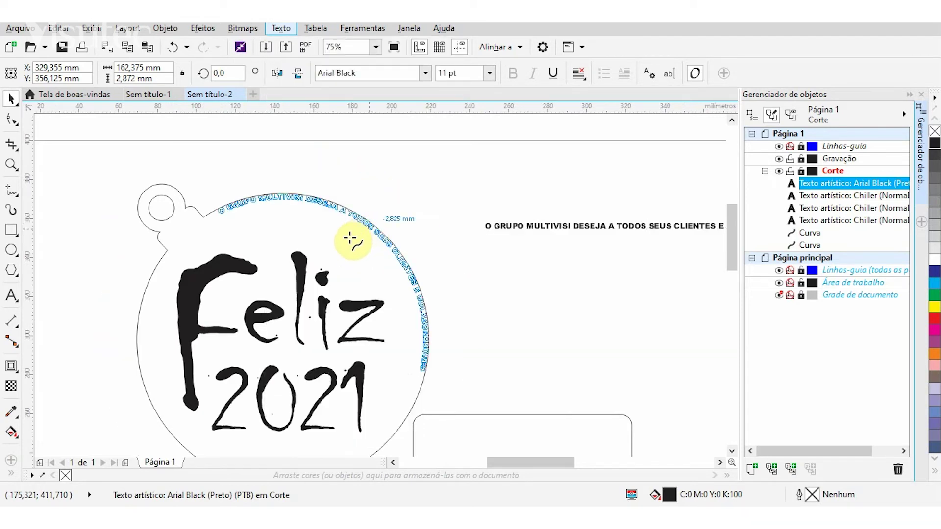
left_click(343, 241)
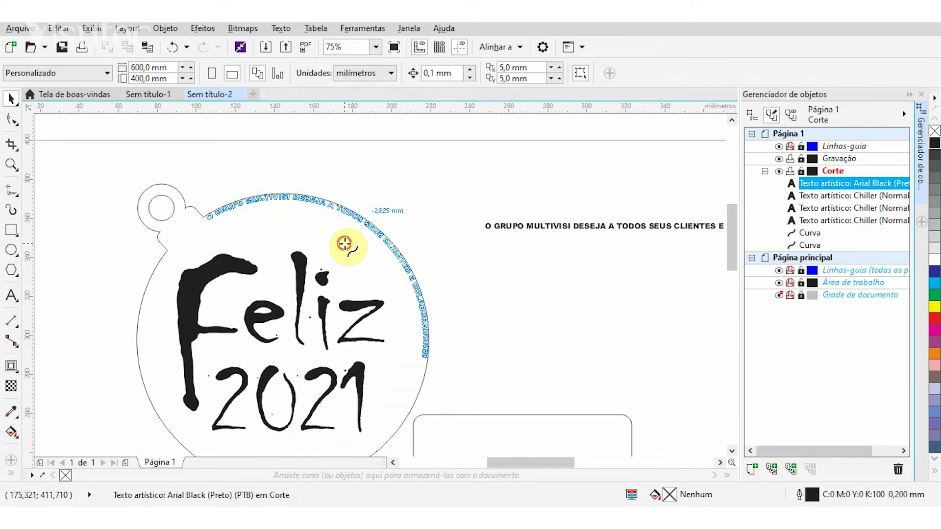
left_click(343, 242)
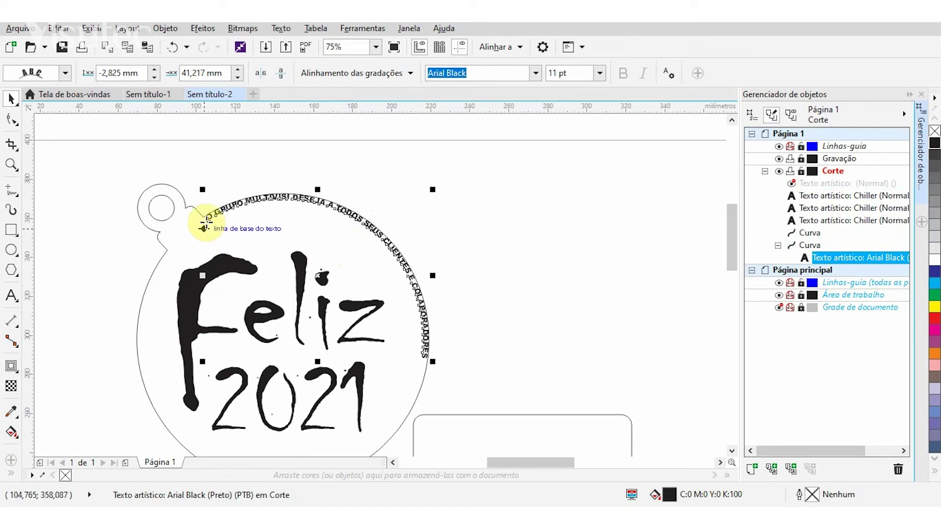
Shift the curved greeting text farther inward from the ornament outline, to an offset of about -6.4 mm
scroll(203, 227, "up", 5)
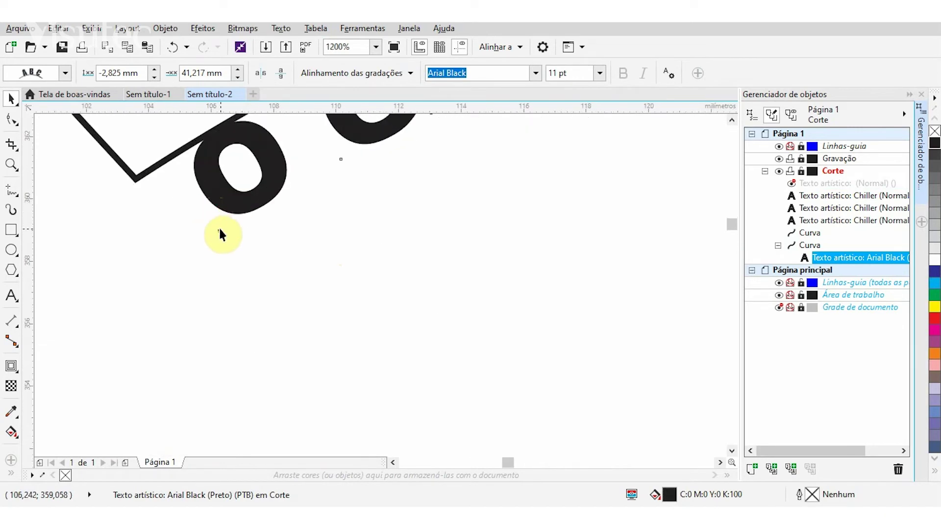
scroll(218, 236, "down", 1)
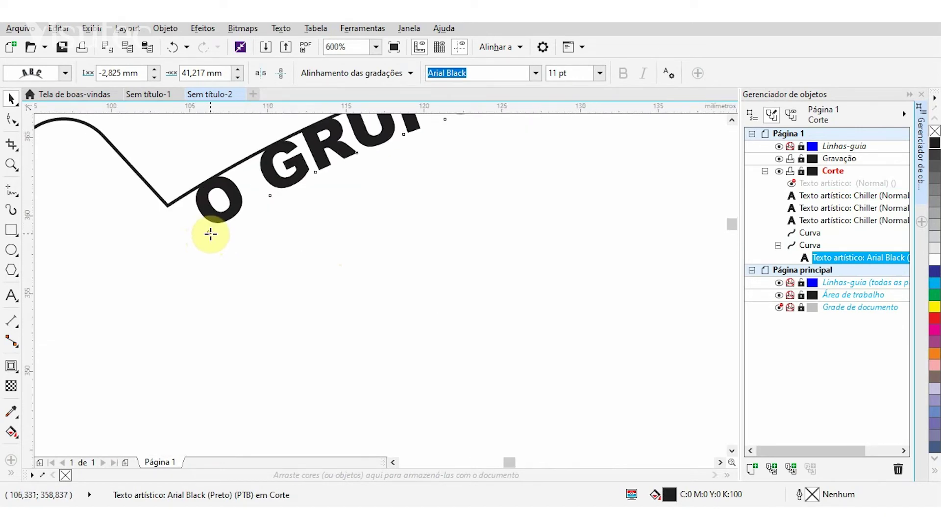
left_click_drag(209, 234, 237, 277)
key("ctrl")
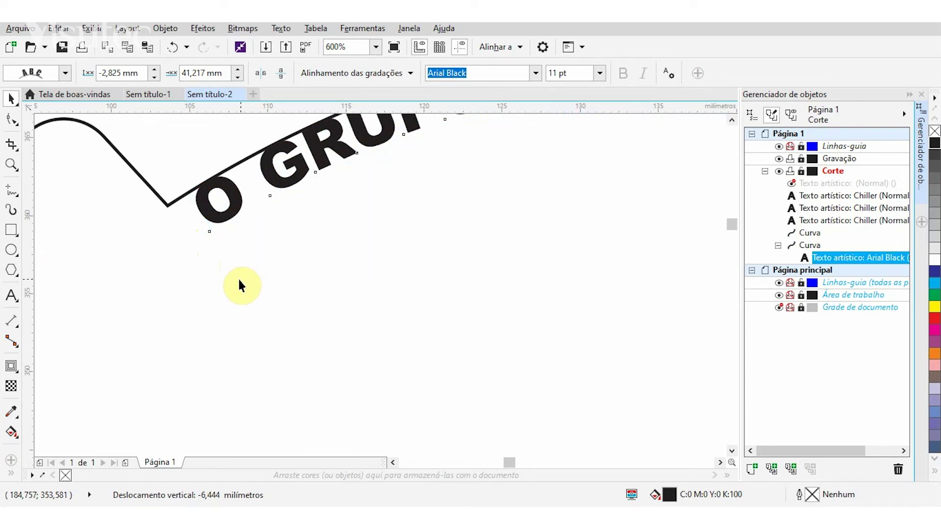
scroll(237, 277, "down", 3)
scroll(124, 179, "down", 1)
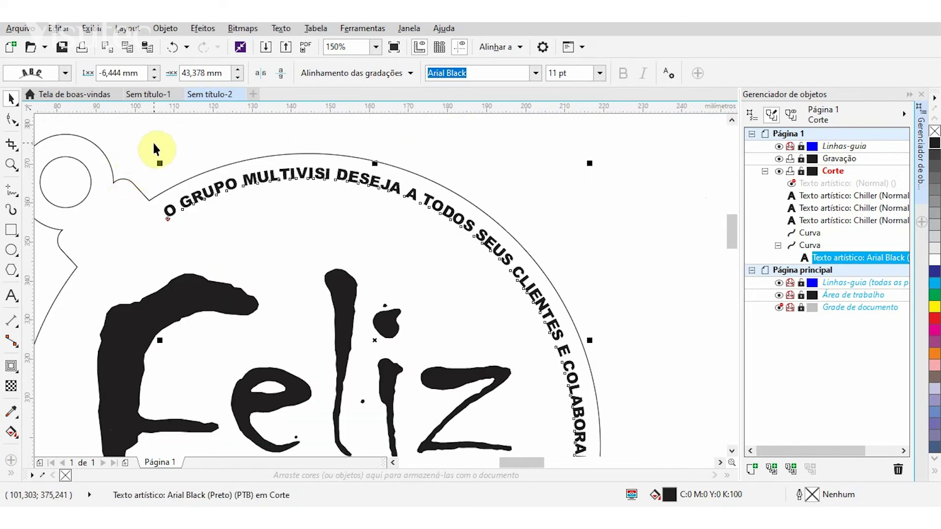
scroll(288, 190, "down", 1)
scroll(354, 323, "up", 1)
scroll(351, 319, "down", 1)
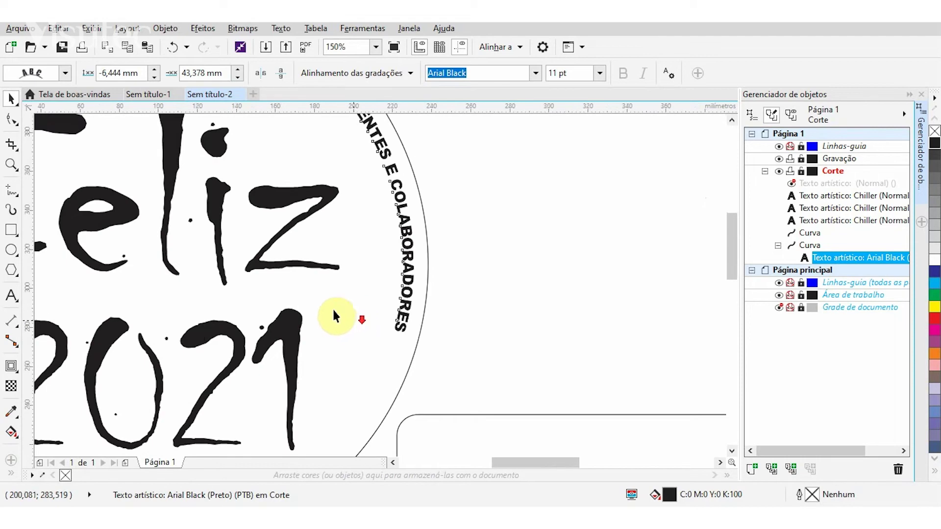
scroll(205, 133, "up", 1)
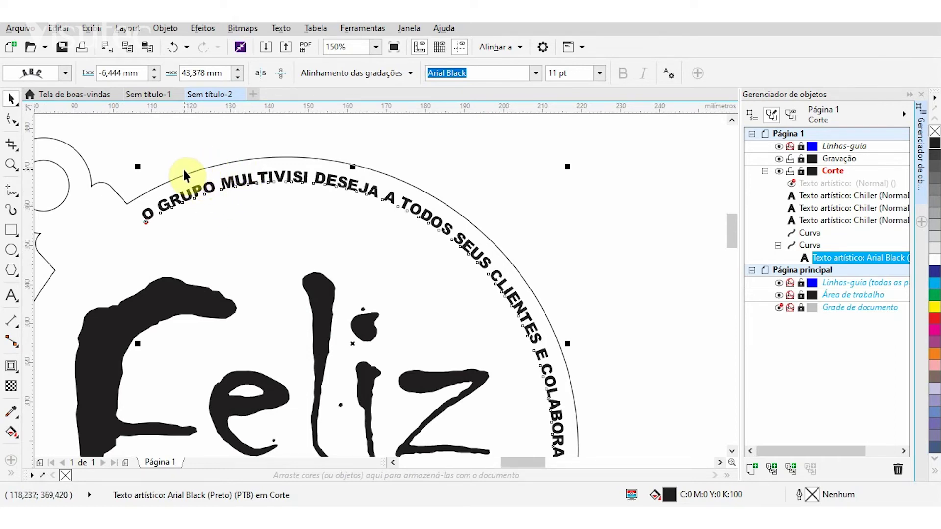
Try moving the ornament outline together with its curved text, and undo the move
left_click(231, 137)
left_click_drag(250, 181, 269, 198)
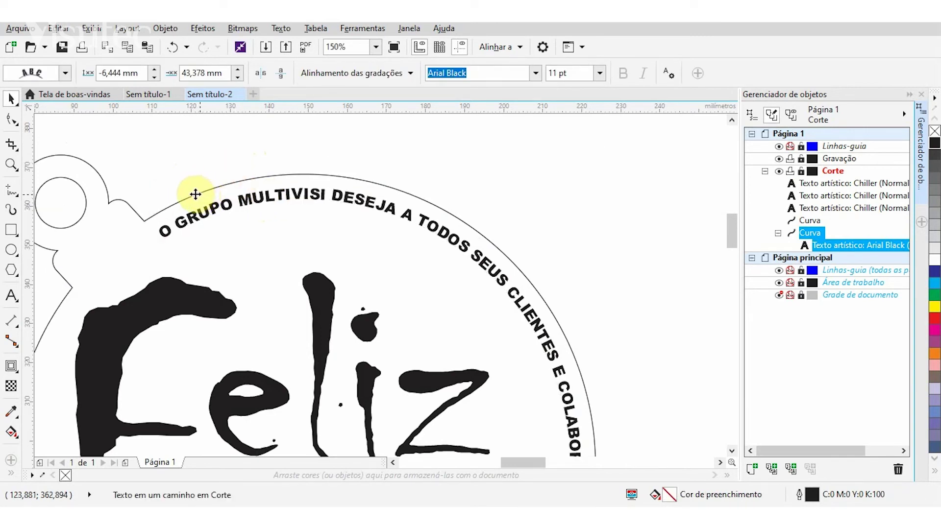
key("ctrl+z")
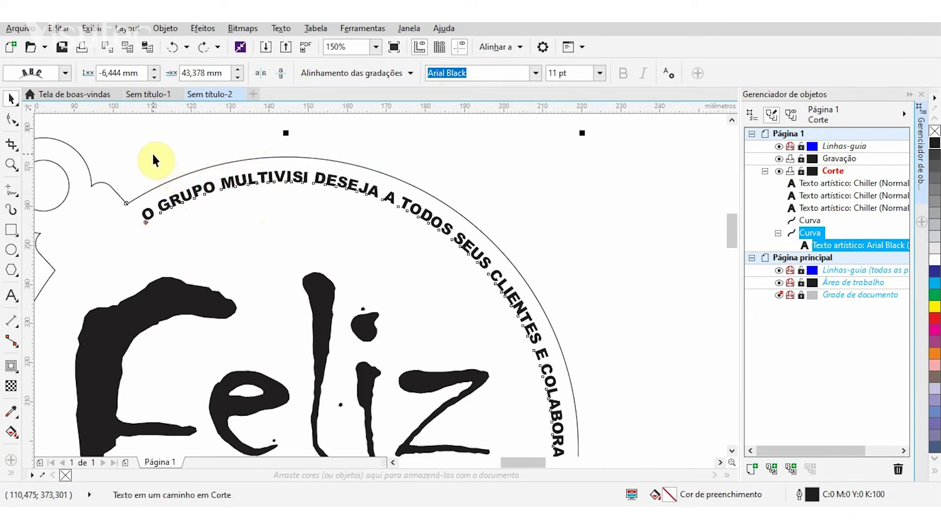
Break the curved text apart from the ornament outline, test moving it separately, undo that move and clear the selection
key("ctrl+k")
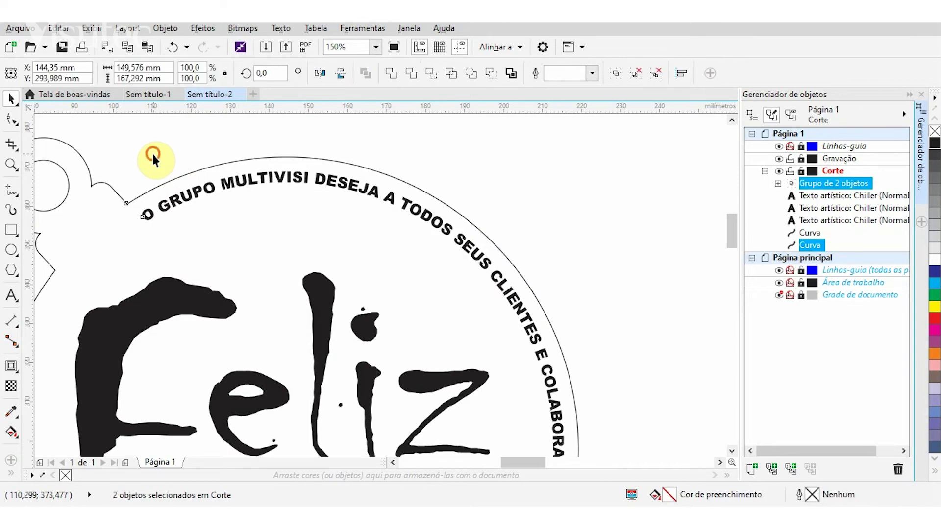
left_click(190, 196)
left_click(190, 198)
left_click_drag(190, 194, 241, 231)
key("ctrl+z")
left_click(142, 153)
scroll(142, 153, "down", 2)
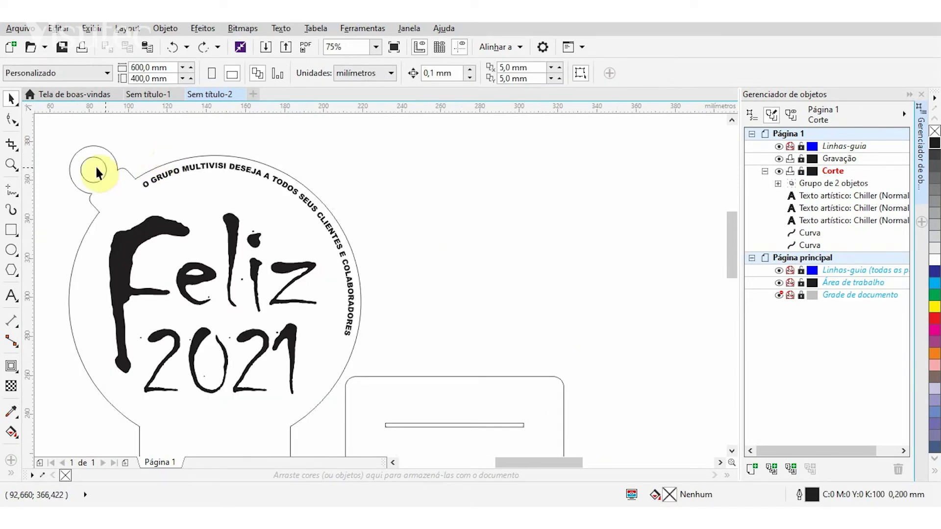
scroll(61, 158, "up", 2)
scroll(207, 151, "down", 2)
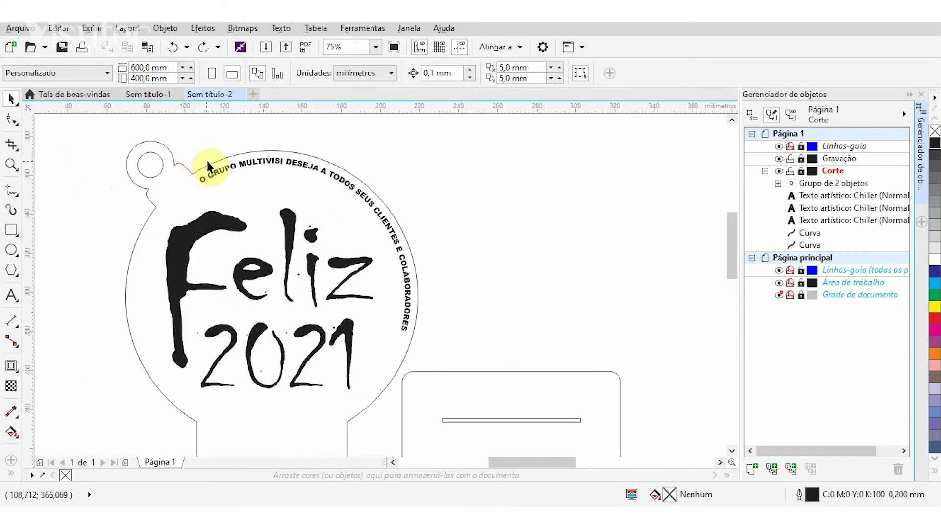
scroll(238, 156, "down", 2)
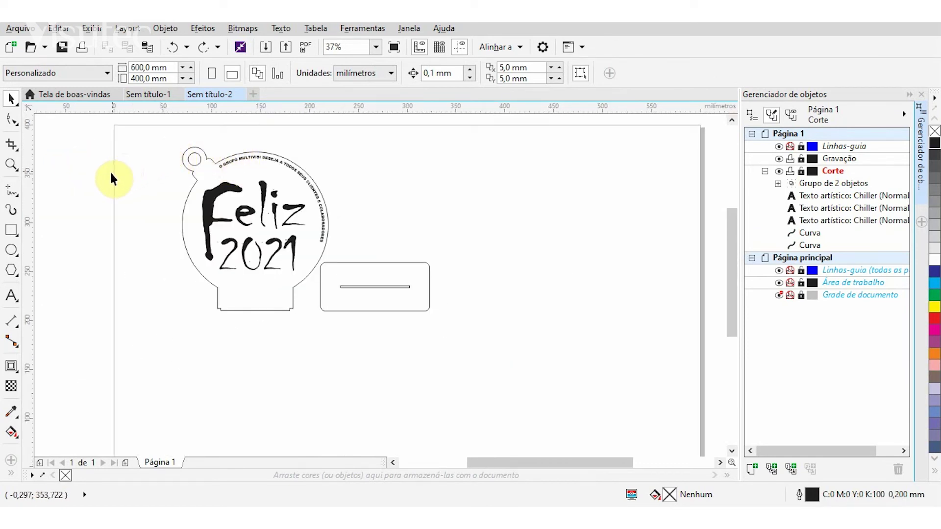
Draw a horizontal line about 18.3 mm long above and to the left of the ornament's ring
left_click(11, 190)
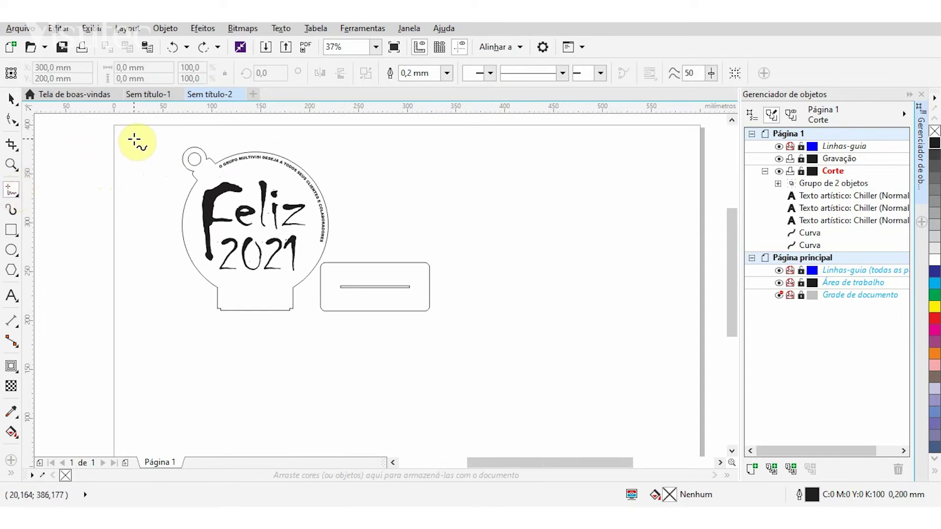
left_click(133, 140)
left_click(152, 139)
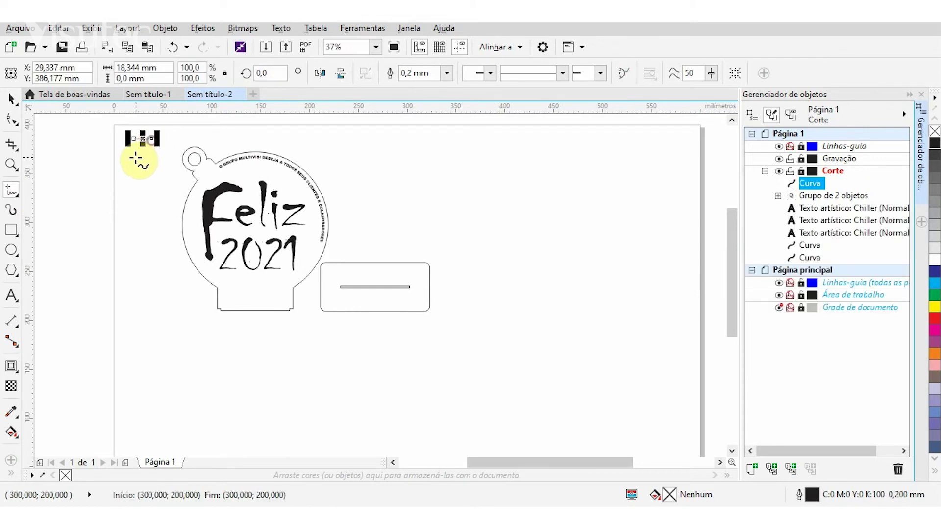
Align the short line with the top and left edges of the ornament outline
left_click(197, 171, "shift")
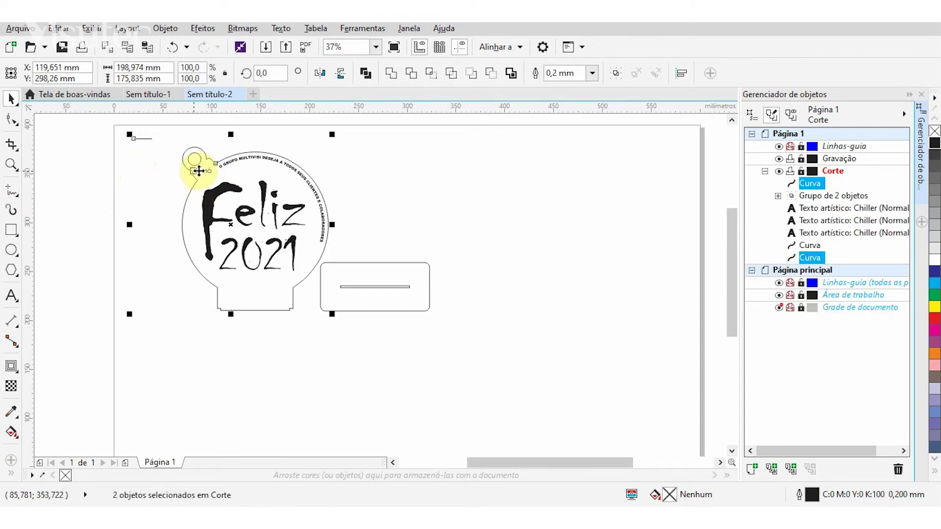
key("t")
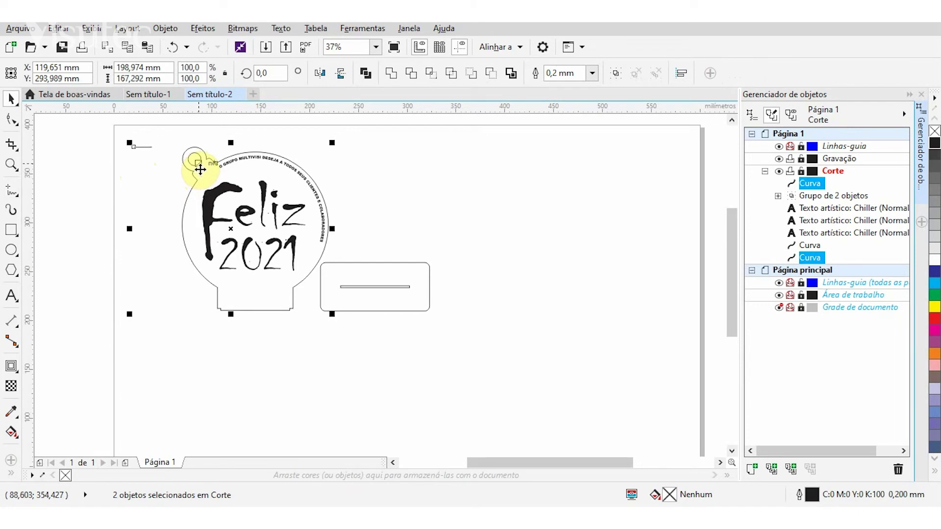
key("l")
left_click(166, 161)
Shorten the alignment line from its right end to about 2.8 mm, keeping its left end fixed
scroll(166, 160, "up", 4)
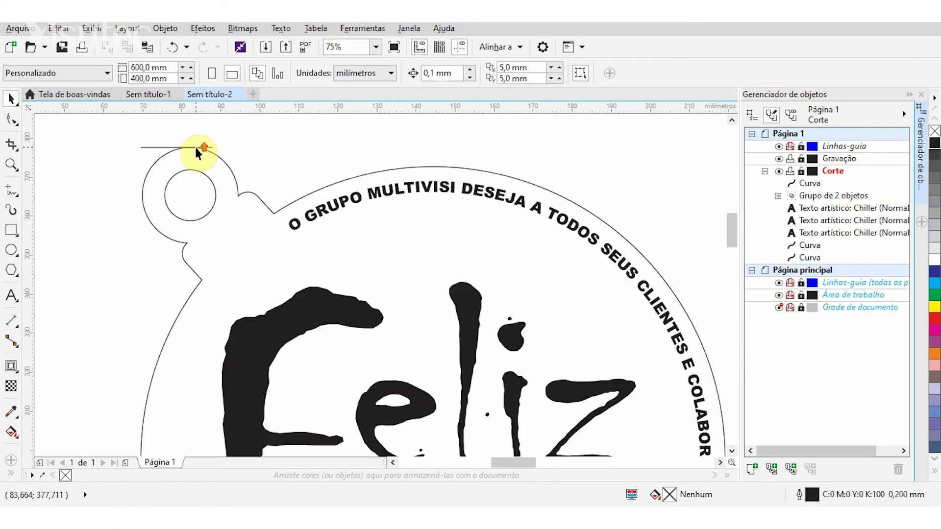
left_click(161, 147)
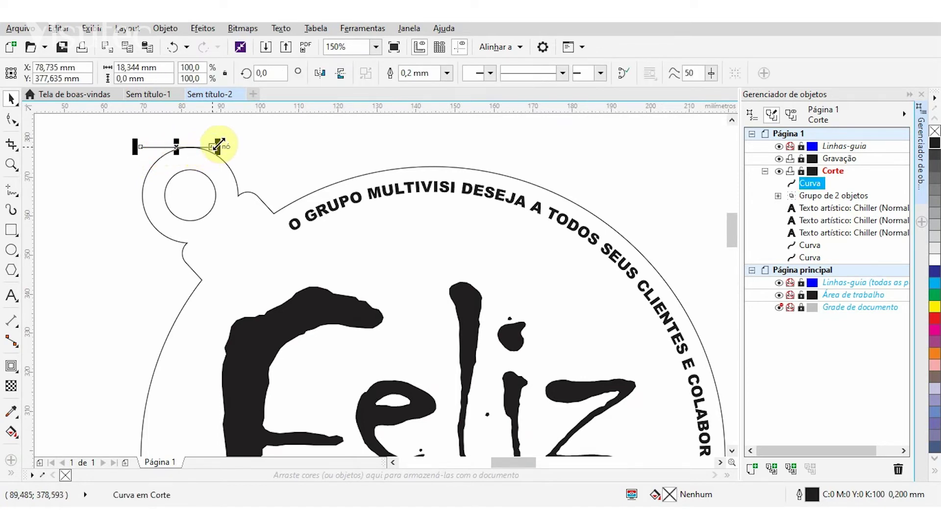
left_click_drag(218, 147, 160, 166)
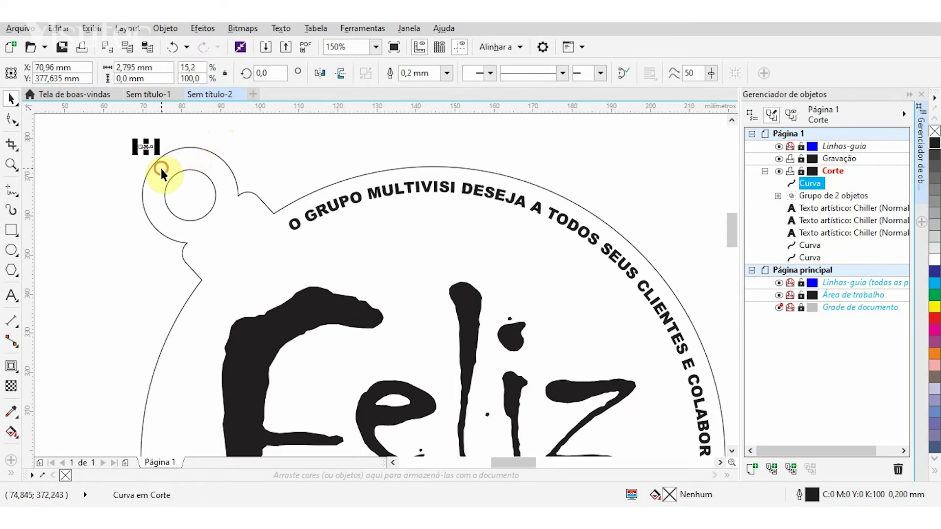
left_click(96, 164)
scroll(113, 145, "down", 4)
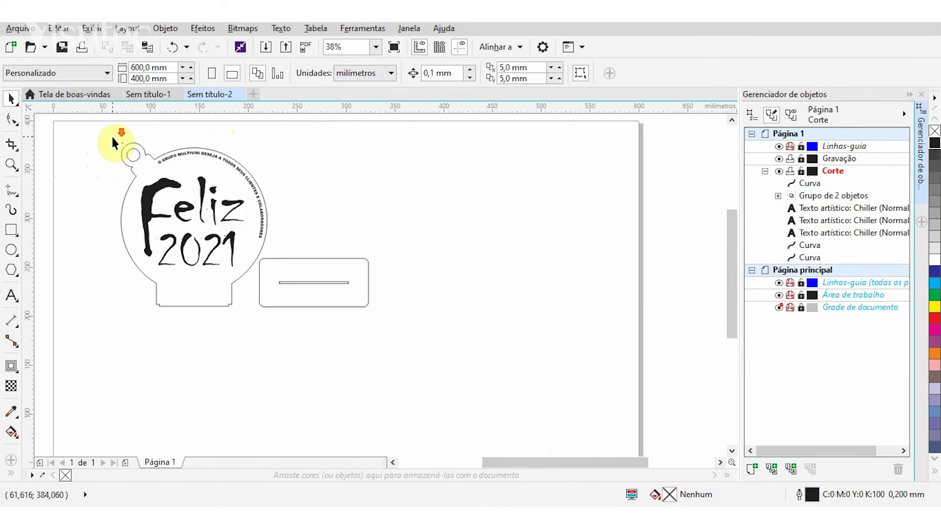
Group the short corner line with the "Feliz 2021" lettering and the curved greeting text
left_click_drag(105, 135, 274, 273)
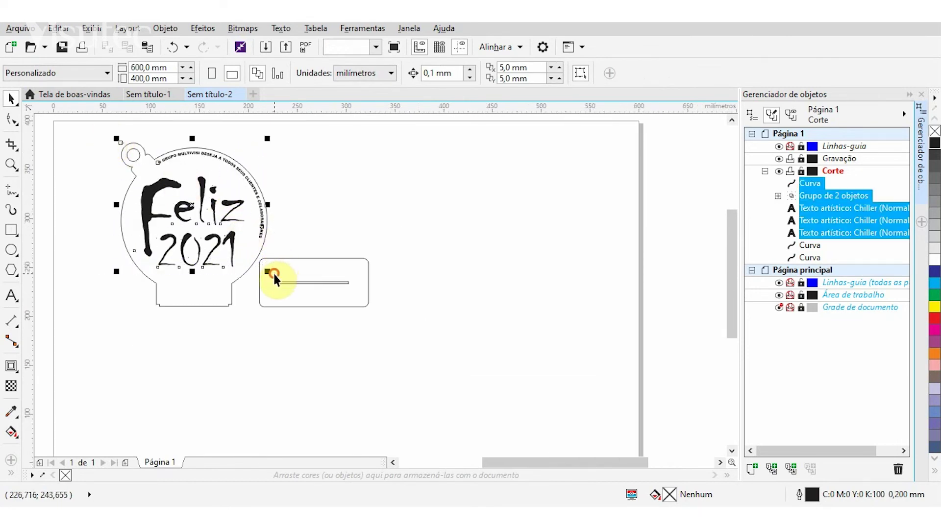
scroll(119, 138, "up", 5)
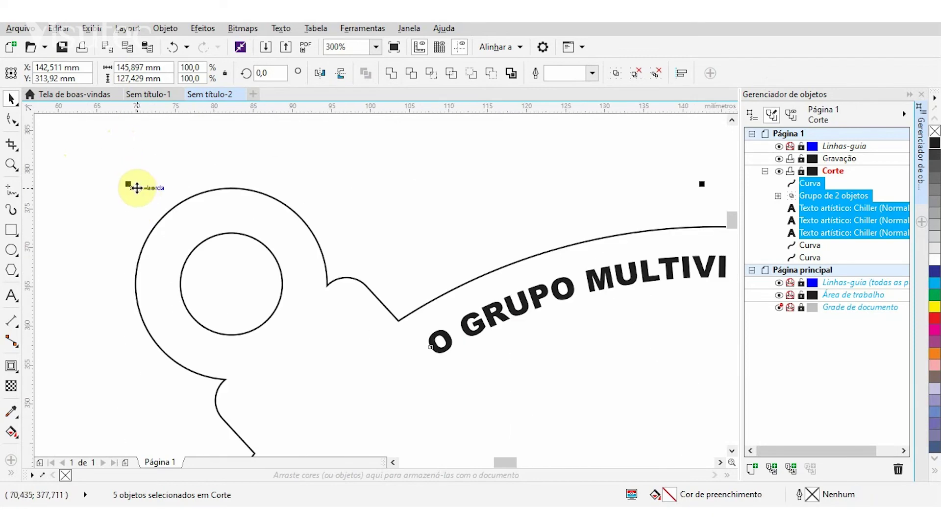
scroll(81, 167, "down", 2)
scroll(89, 153, "down", 1)
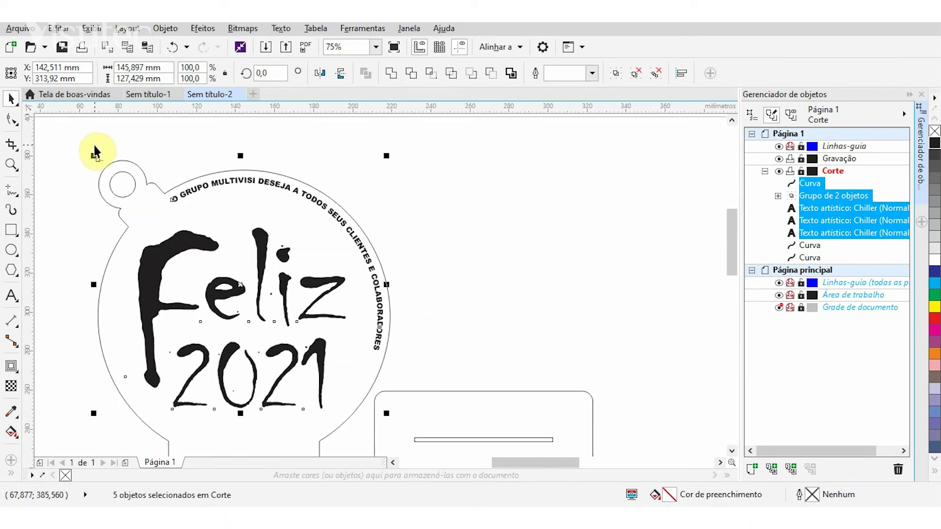
key("ctrl+g")
scroll(96, 138, "down", 1)
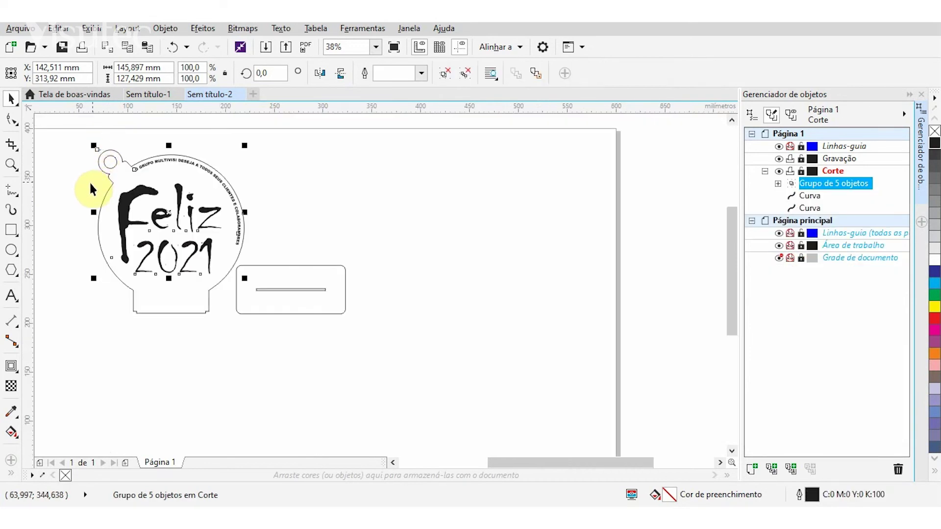
left_click(72, 181)
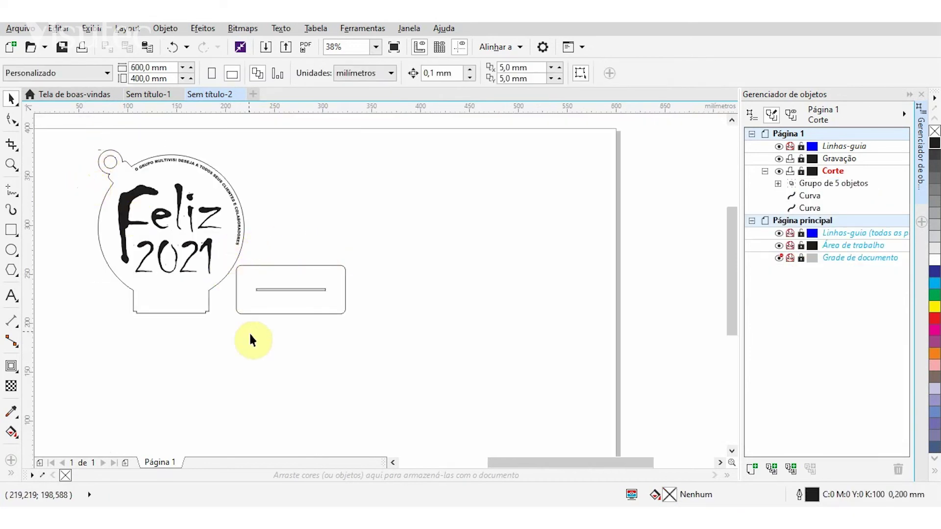
Rotate the slotted stand by 90 degrees
left_click_drag(350, 290, 228, 329)
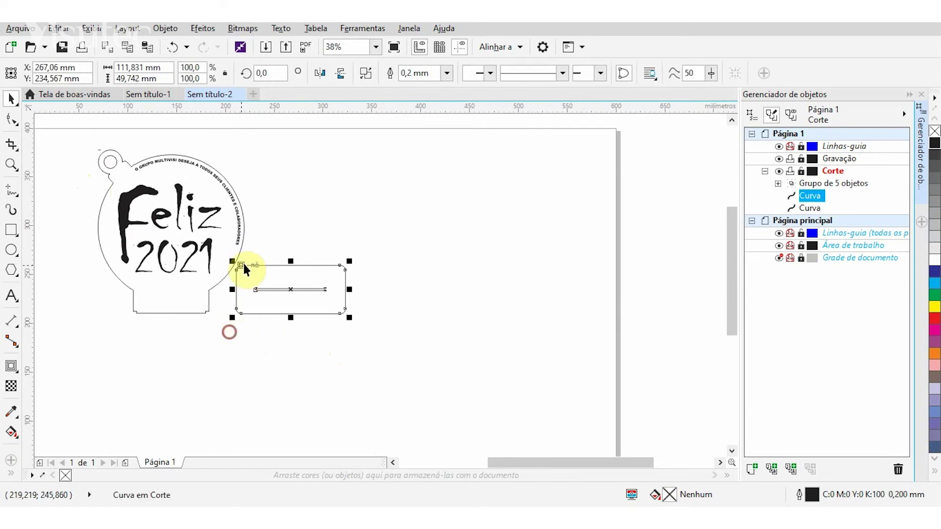
left_click(267, 73)
type("90")
key("Return")
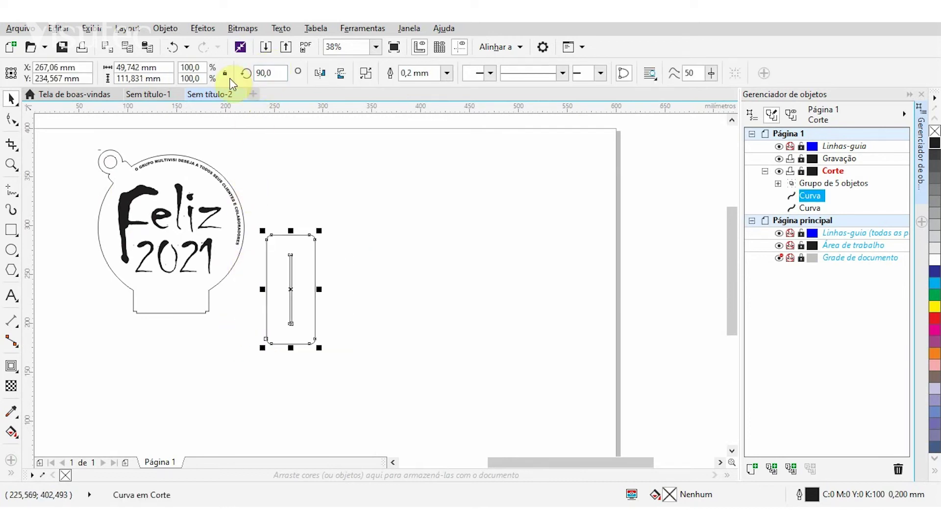
Align the bottom edge of the stand with the bottom of the ornament outline
left_click(179, 311, "shift")
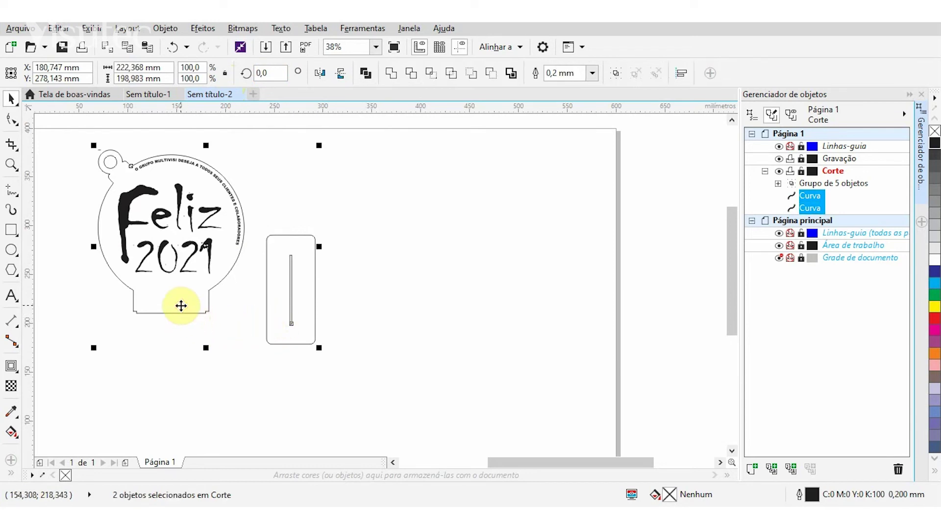
key("b")
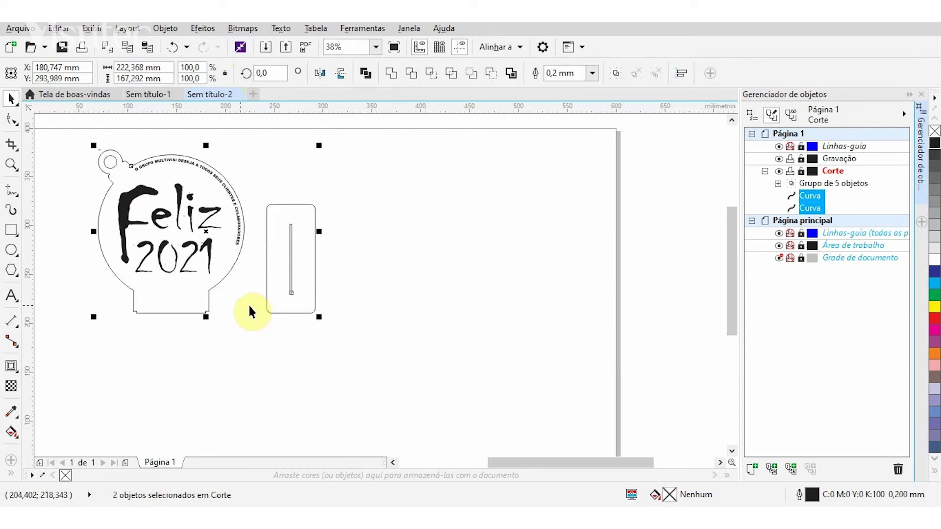
left_click(313, 328)
Move the stand horizontally close to the ornament's right edge, to an X position of about 247.1 mm
scroll(208, 265, "up", 2)
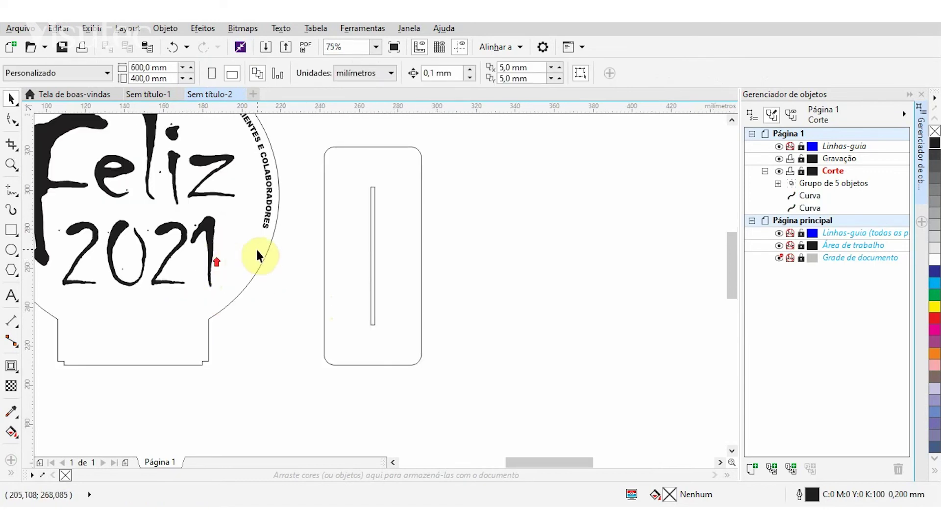
left_click(324, 216)
left_click_drag(351, 218, 314, 226)
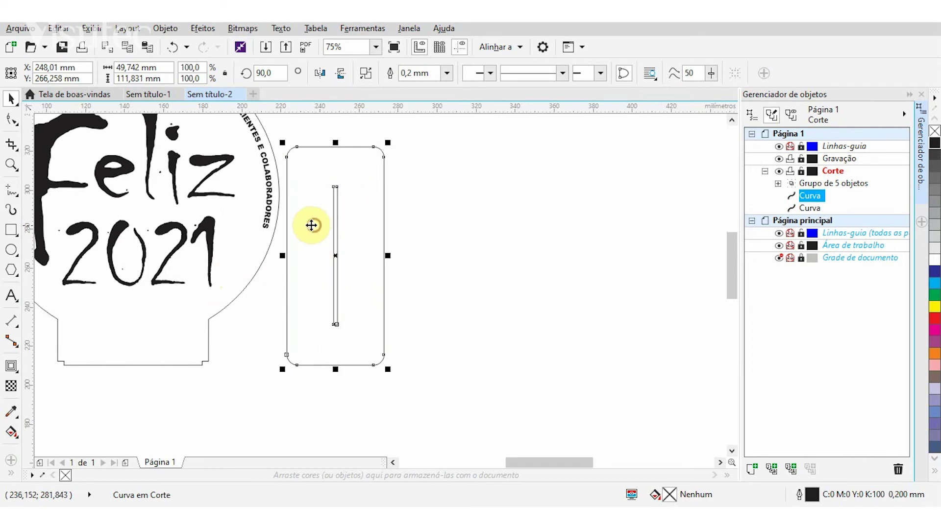
scroll(282, 203, "up", 4)
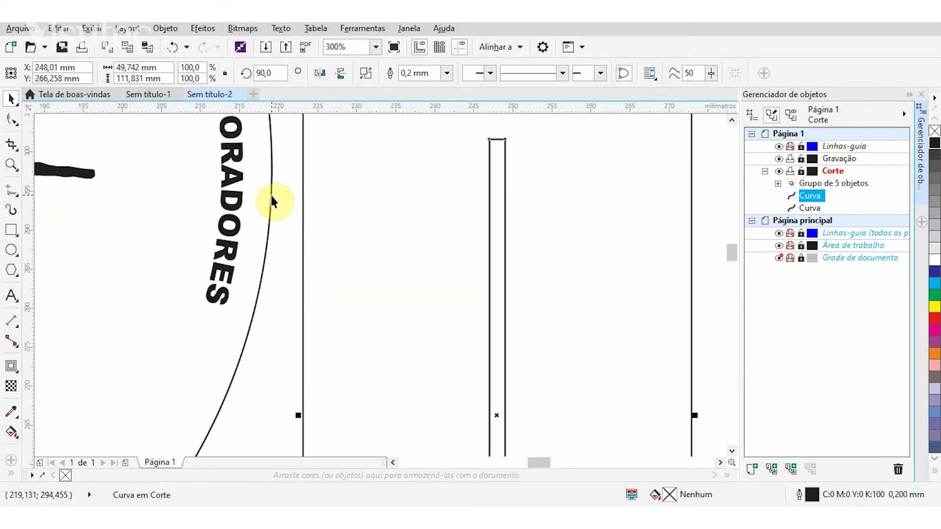
left_click(336, 193)
left_click(328, 196)
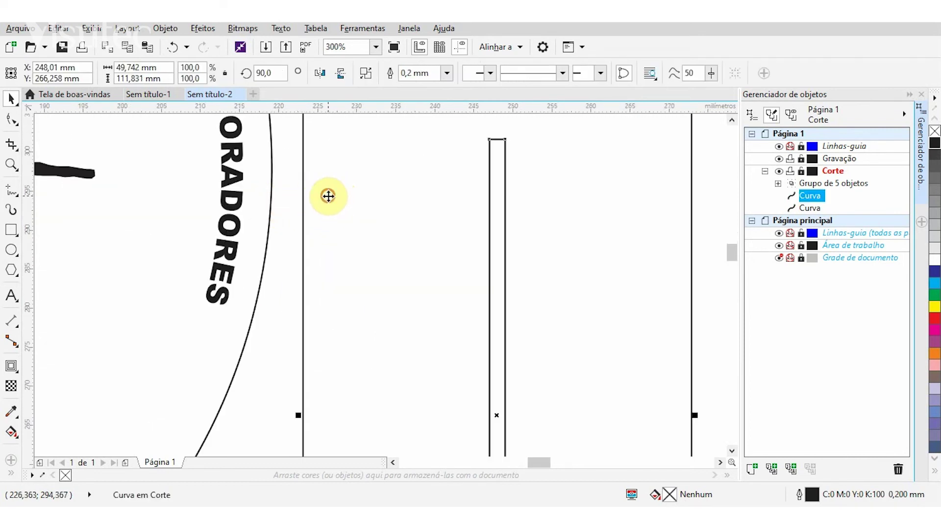
left_click_drag(336, 198, 331, 199)
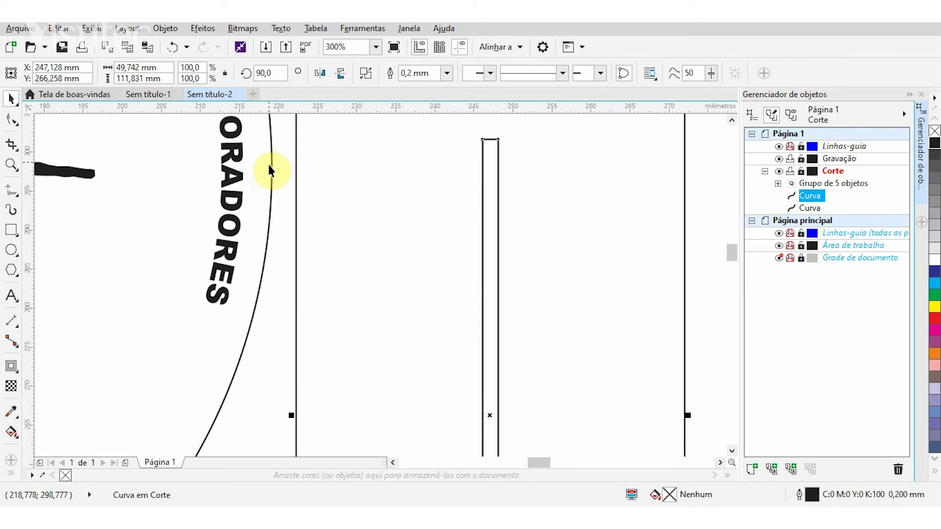
scroll(300, 162, "down", 4)
scroll(318, 181, "down", 2)
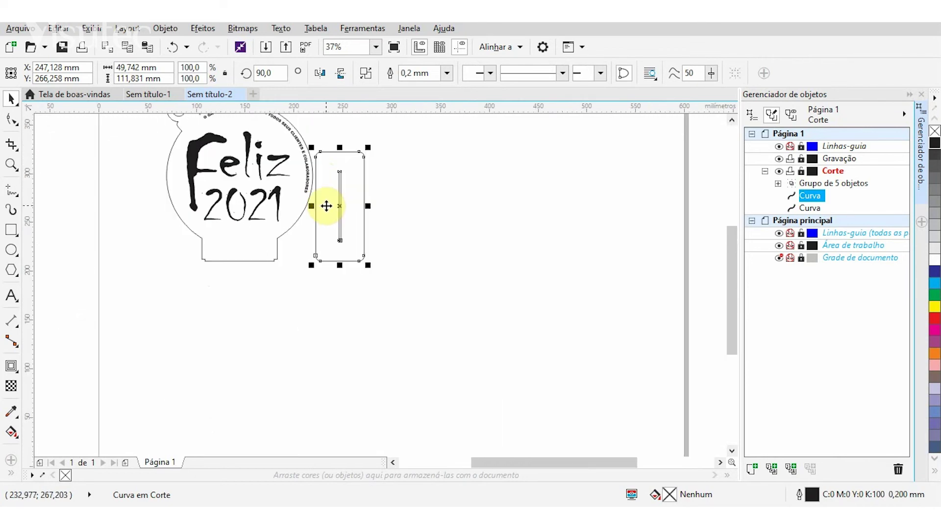
scroll(237, 152, "up", 1)
left_click(195, 175)
Group the two outline curves of the ornament and the stand on the Corte layer
scroll(191, 177, "up", 2)
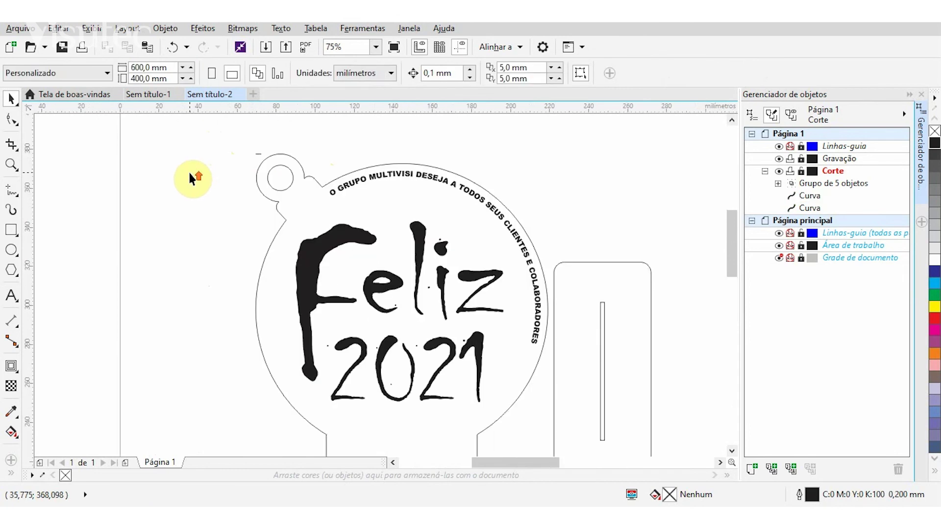
scroll(168, 169, "down", 2)
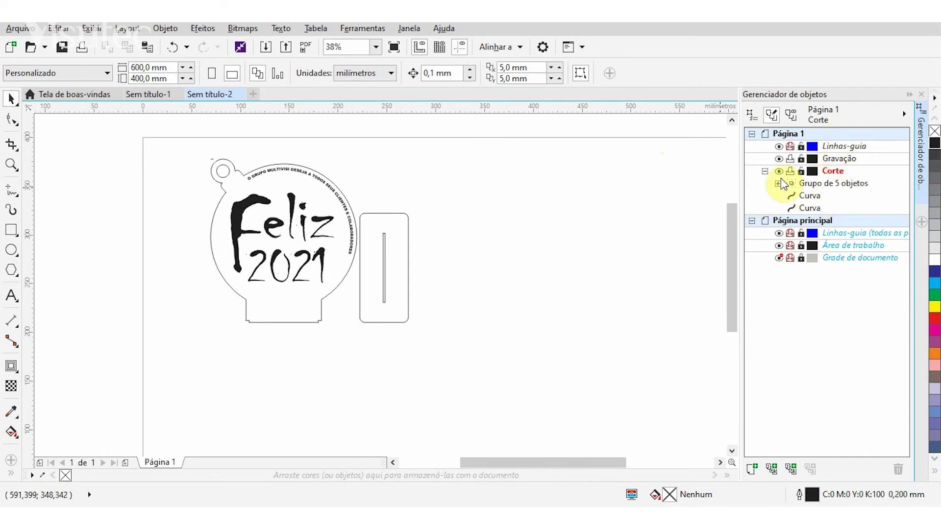
left_click(805, 186)
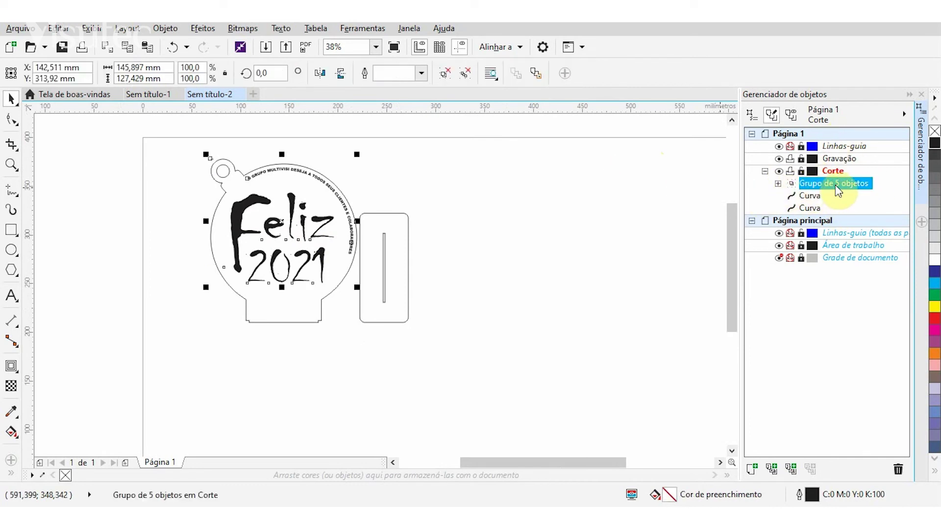
left_click(811, 207)
left_click(811, 197, "shift")
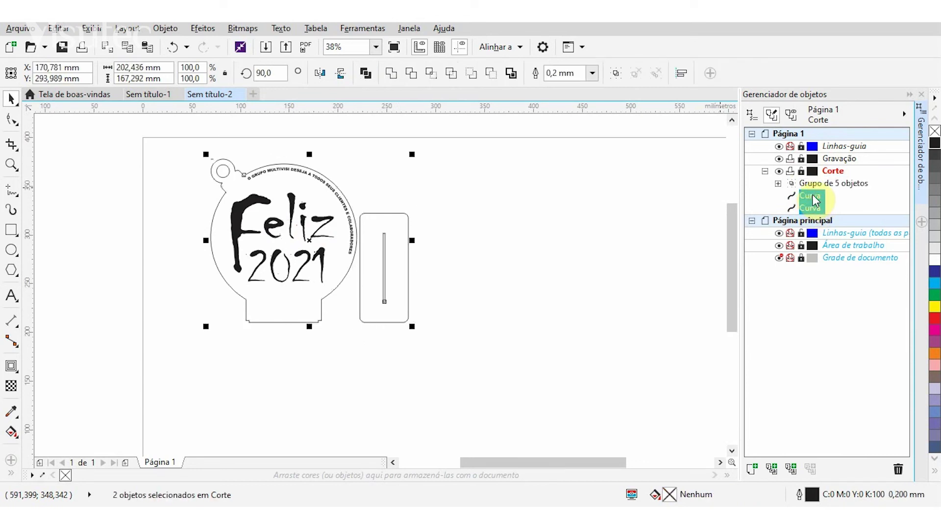
key("ctrl+g")
Move the group of five text and line objects from the Corte layer to the Gravação layer
left_click(817, 183)
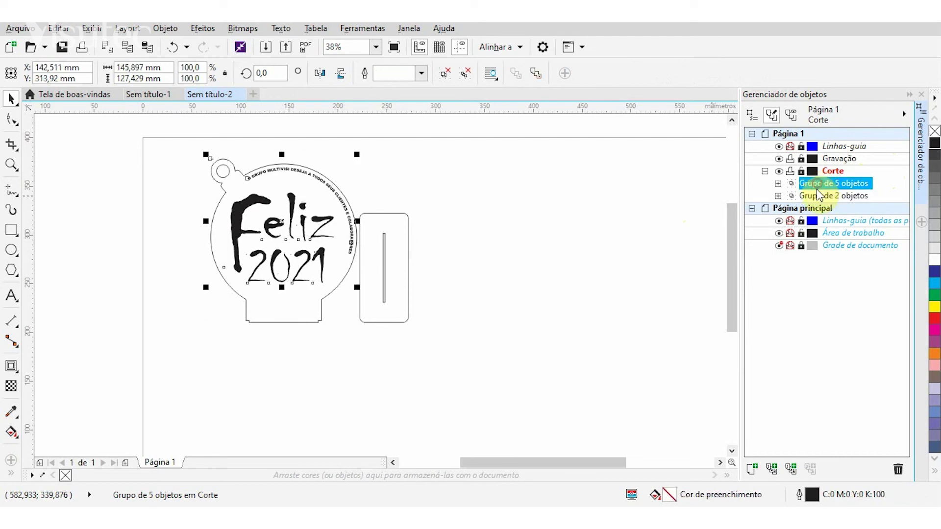
left_click(818, 198)
left_click(818, 184)
left_click_drag(813, 183, 839, 162)
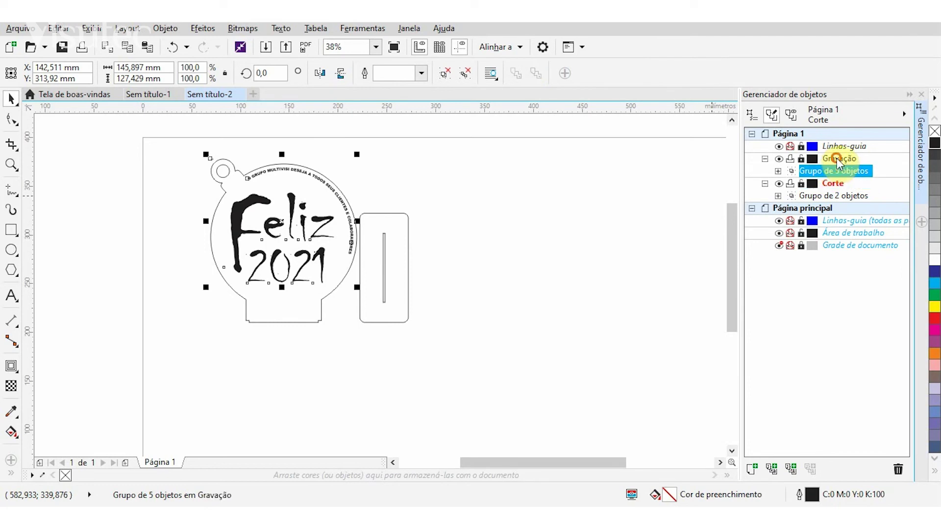
Toggle the visibility of the Corte and Gravação layers, checking the cutting outlines alone while Gravação is hidden
left_click(778, 183)
left_click(780, 184)
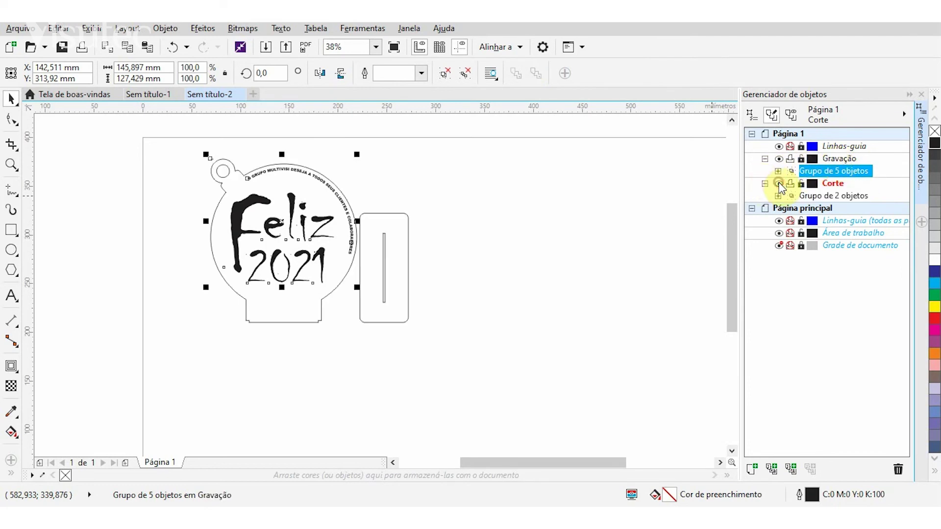
left_click(778, 159)
left_click(778, 159)
left_click(779, 159)
left_click_drag(176, 143, 504, 375)
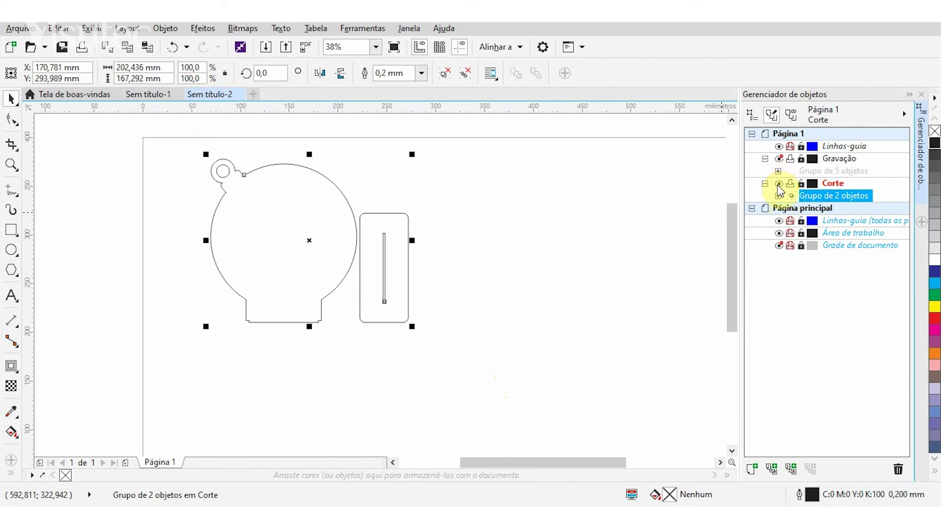
left_click(778, 159)
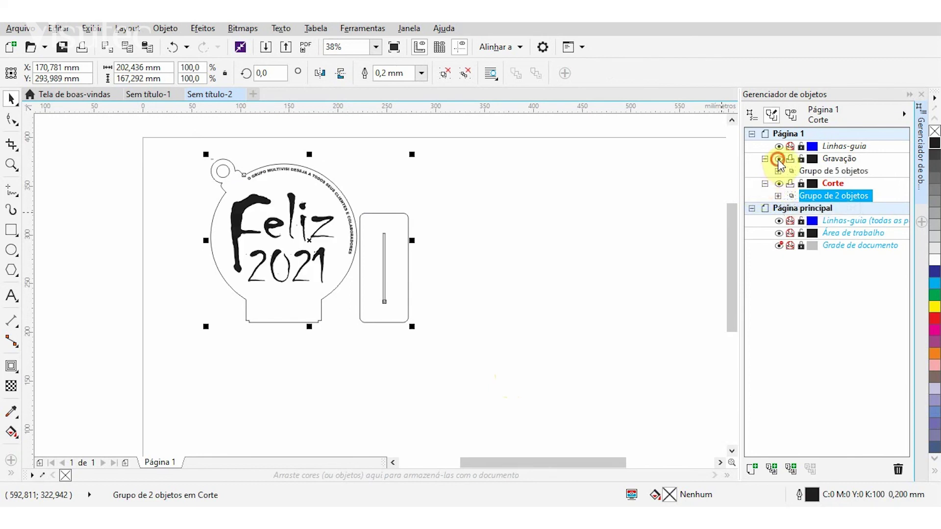
Hide the Corte layer to check the engraving artwork on its own, and show the layer again
left_click(171, 188)
left_click(779, 183)
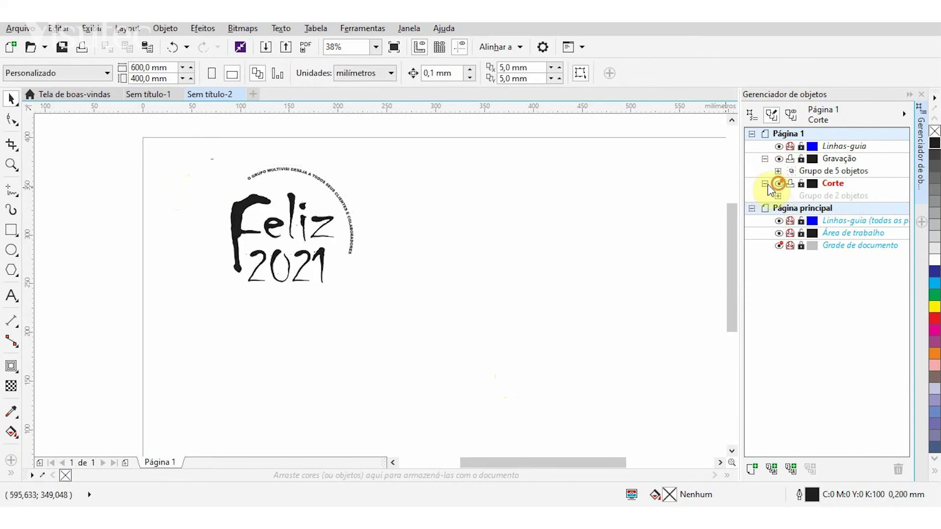
left_click_drag(178, 144, 450, 338)
left_click(456, 337)
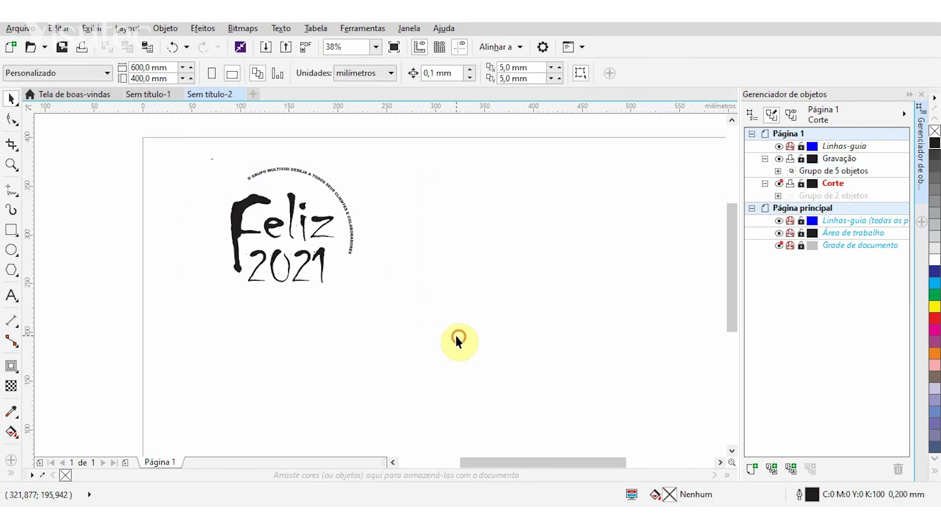
left_click(779, 183)
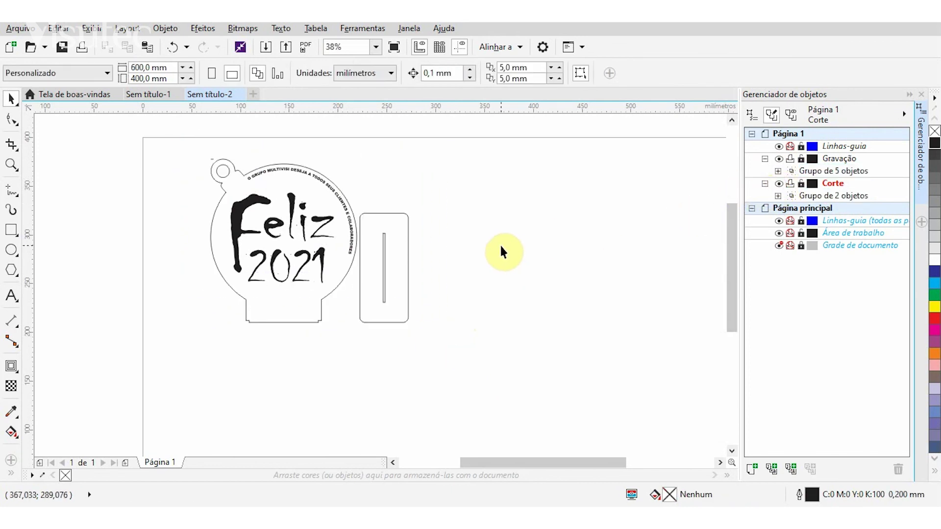